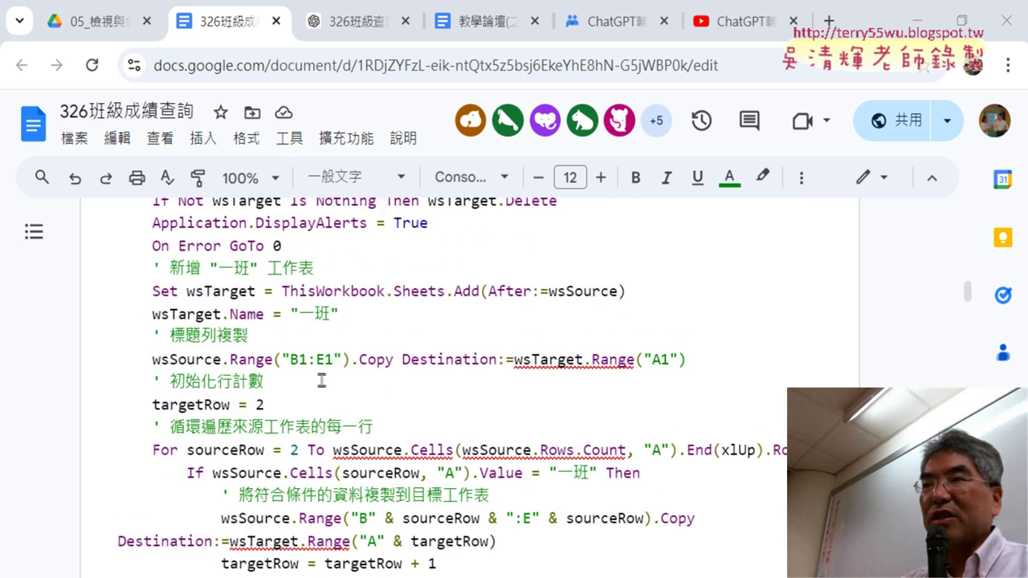
# Copy the whole CopyDataToNewSheet macro from Google Docs and switch to the VBA editor.
pyautogui.scroll(1, 153, 283)
pyautogui.scroll(1, 145, 297)
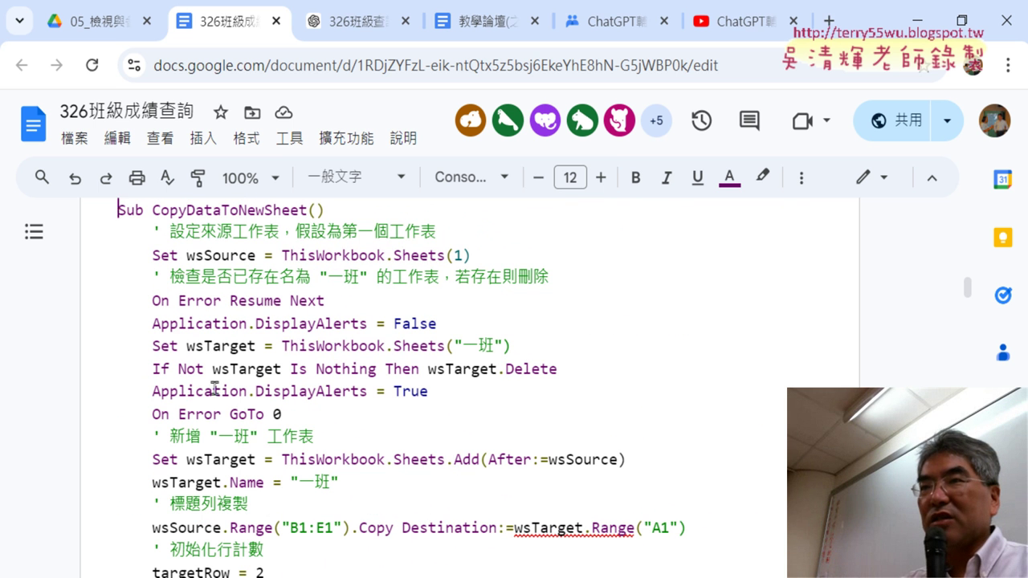
pyautogui.scroll(-4, 216, 388)
pyautogui.keyDown('shift'); pyautogui.click(194, 516); pyautogui.keyUp('shift')
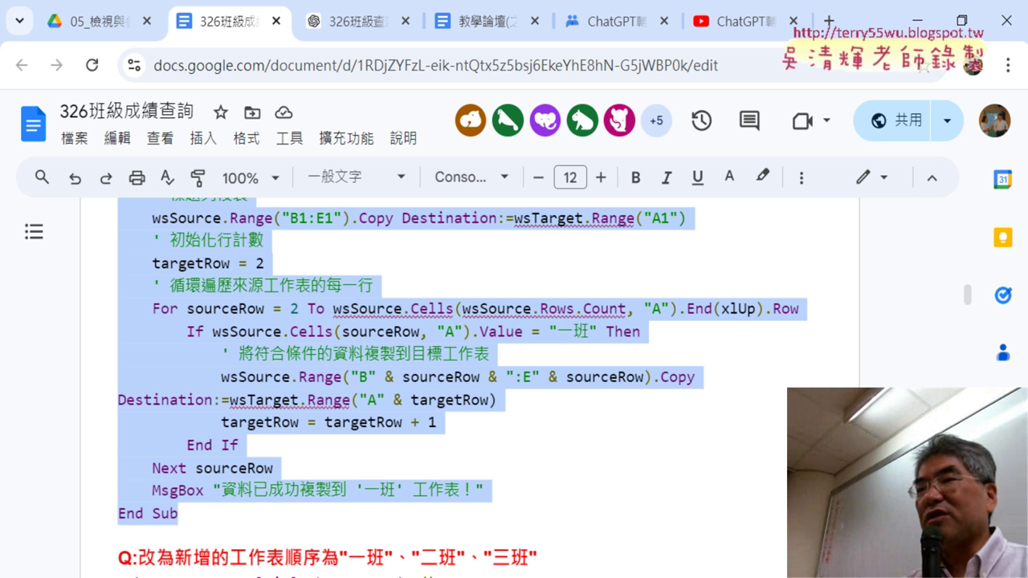
pyautogui.hotkey('alt', 'Tab')
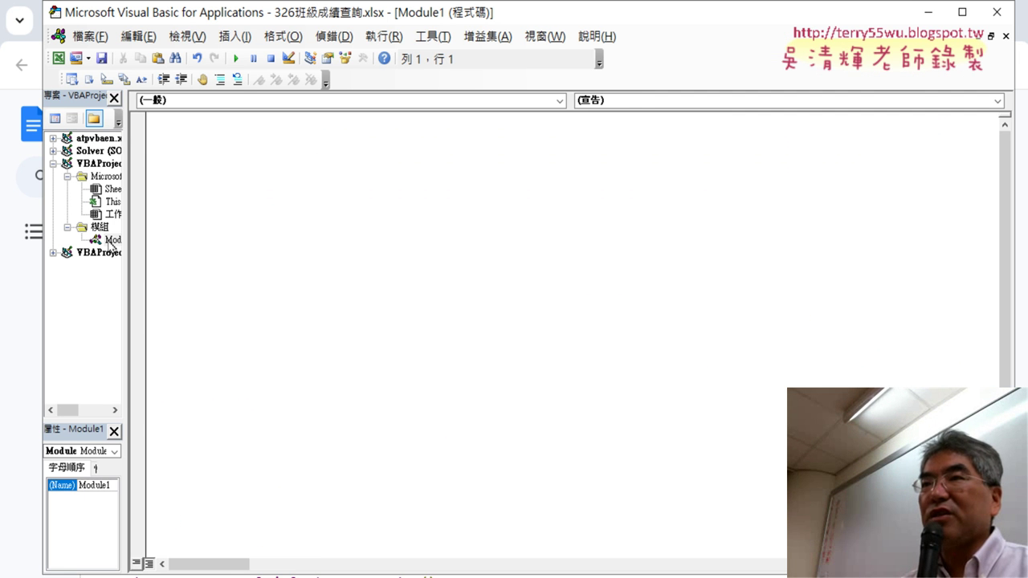
# Paste the CopyDataToNewSheet code into Module1, then shrink the editor and hide the browser.
pyautogui.moveTo(127, 238); pyautogui.dragTo(213, 241)
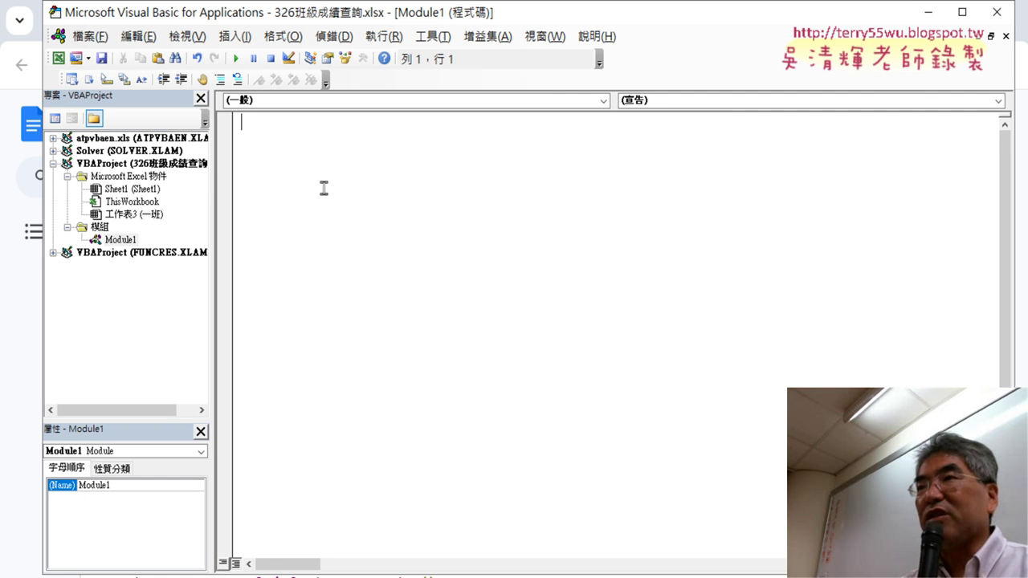
pyautogui.hotkey('ctrl', 'v')
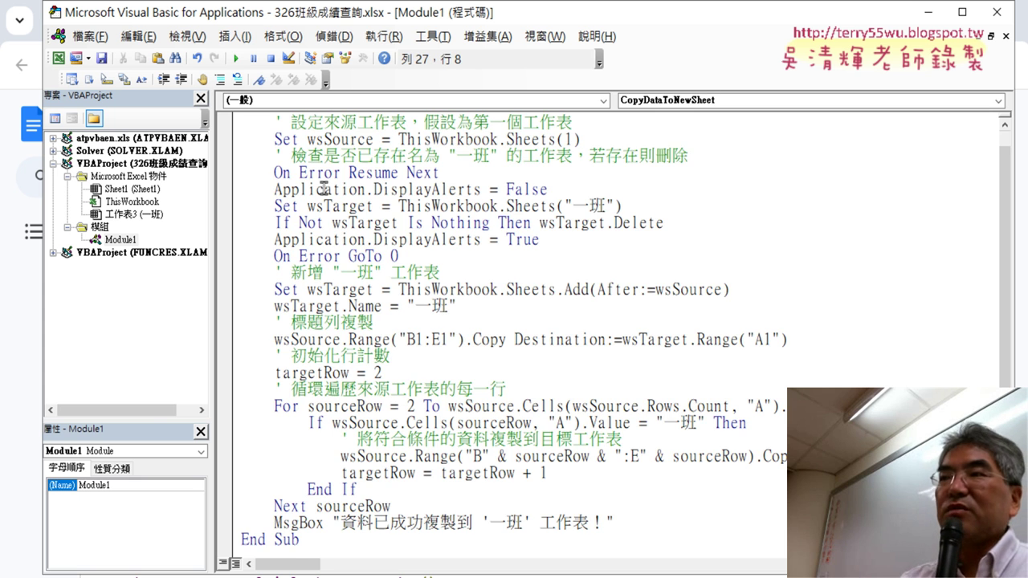
pyautogui.moveTo(406, 27); pyautogui.dragTo(515, 53)
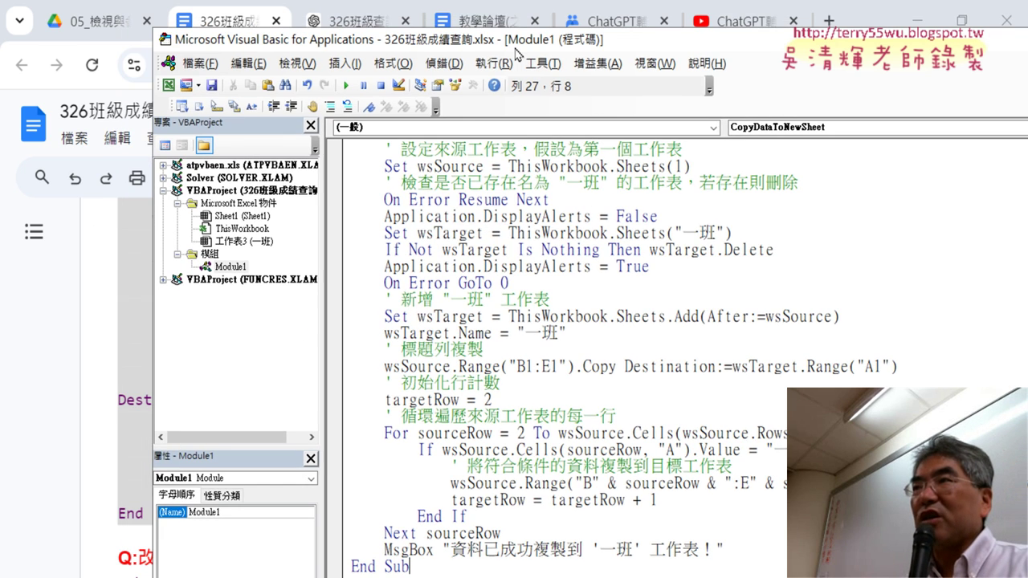
pyautogui.click(914, 24)
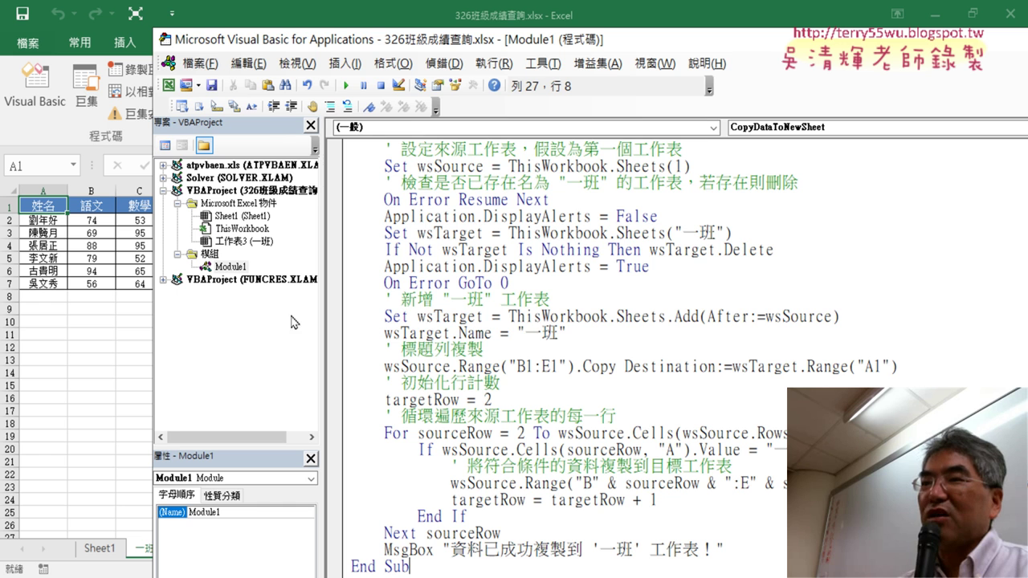
# Delete the existing 一班 sheet from the workbook.
pyautogui.rightClick(145, 551)
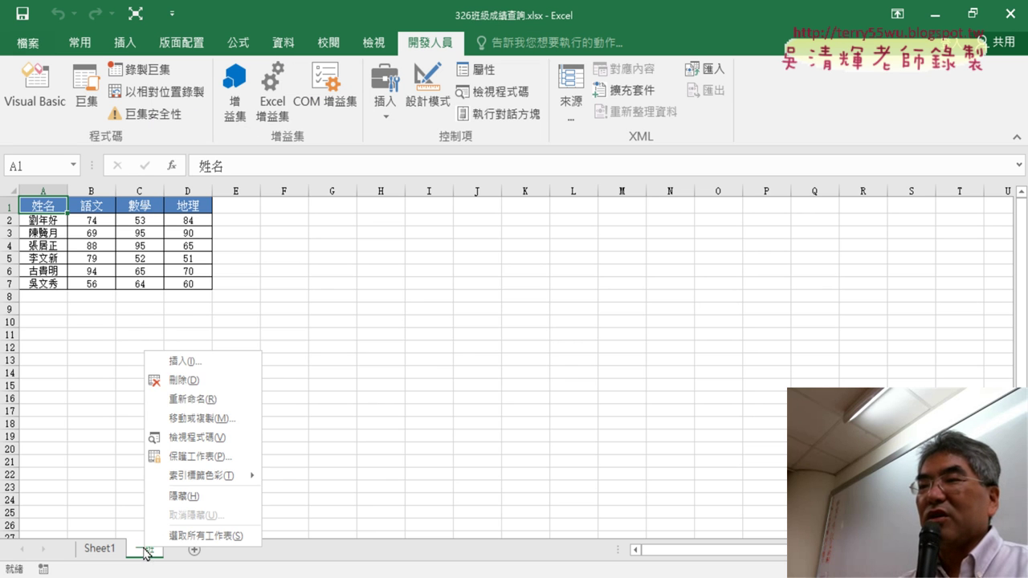
pyautogui.click(197, 378)
pyautogui.click(485, 338)
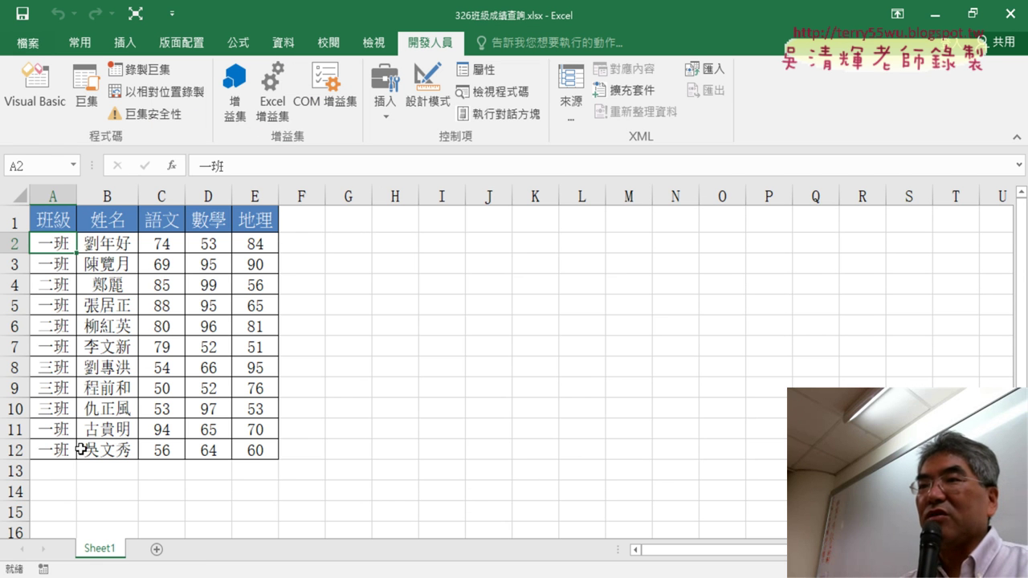
# Run CopyDataToNewSheet from the VBA editor and dismiss its success message.
pyautogui.click(34, 88)
pyautogui.scroll(1, 480, 278)
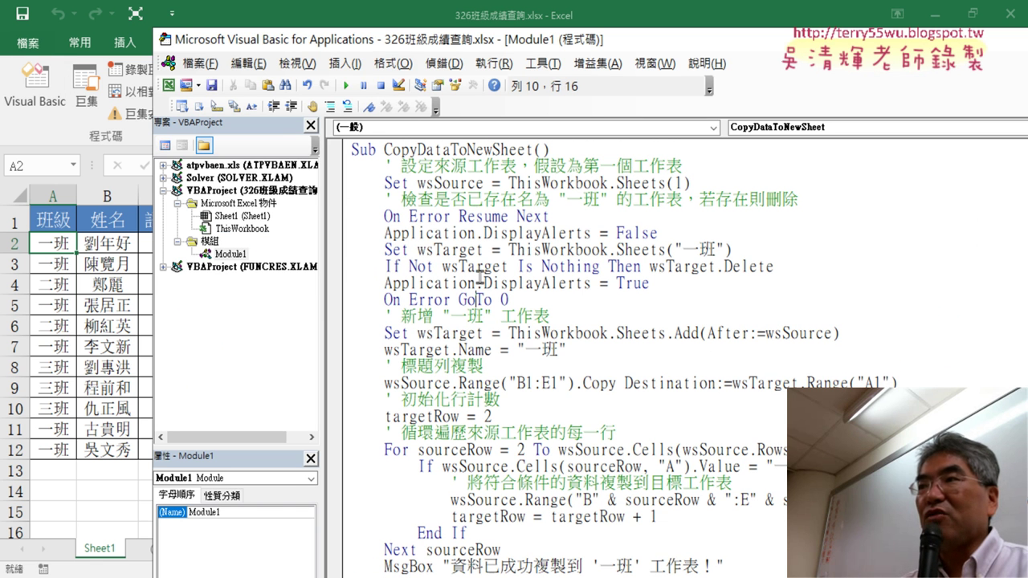
pyautogui.click(346, 84)
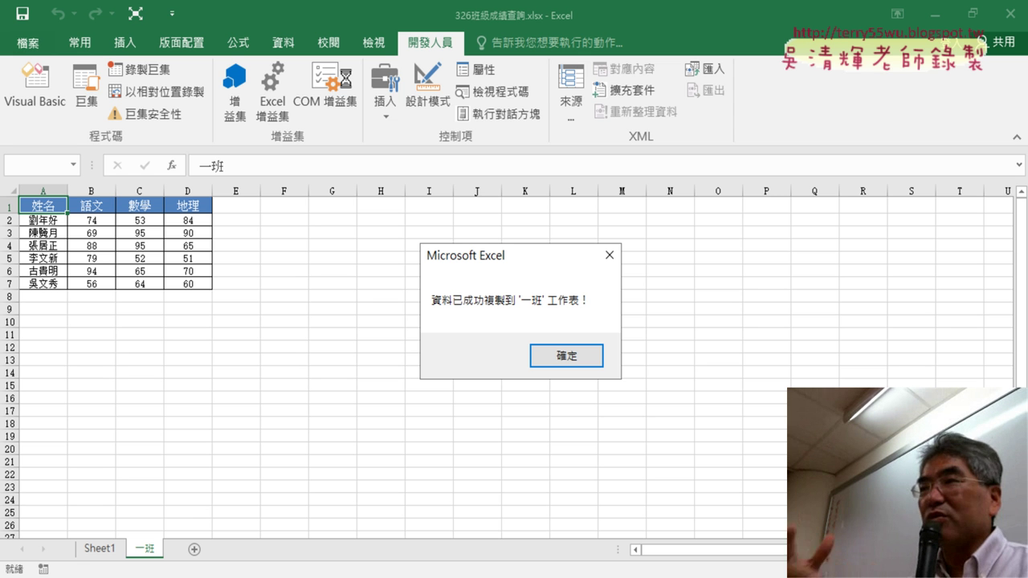
pyautogui.click(561, 357)
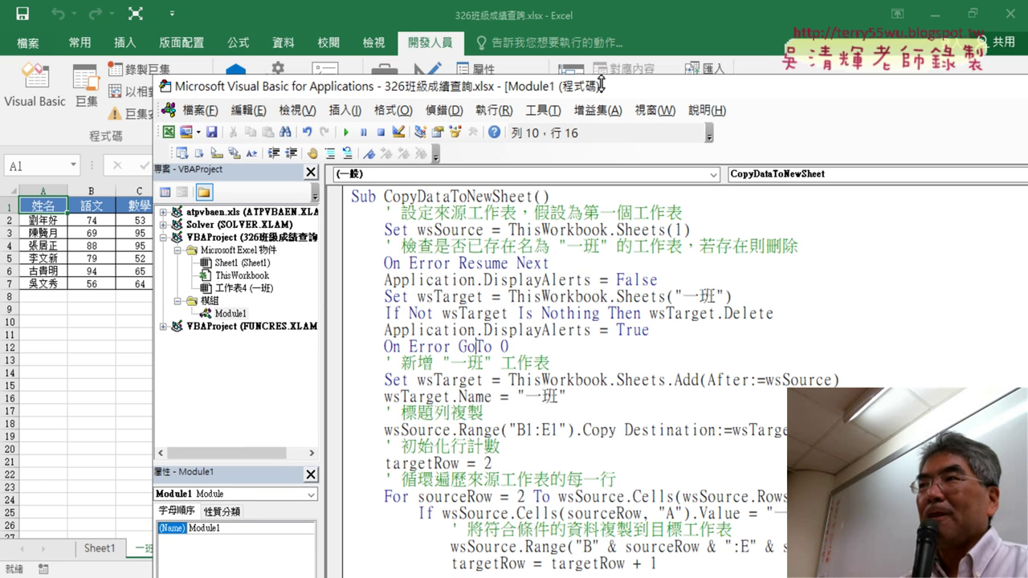
# Move and narrow the VBA editor so Excel's data table shows beside it.
pyautogui.moveTo(612, 36); pyautogui.dragTo(454, 41)
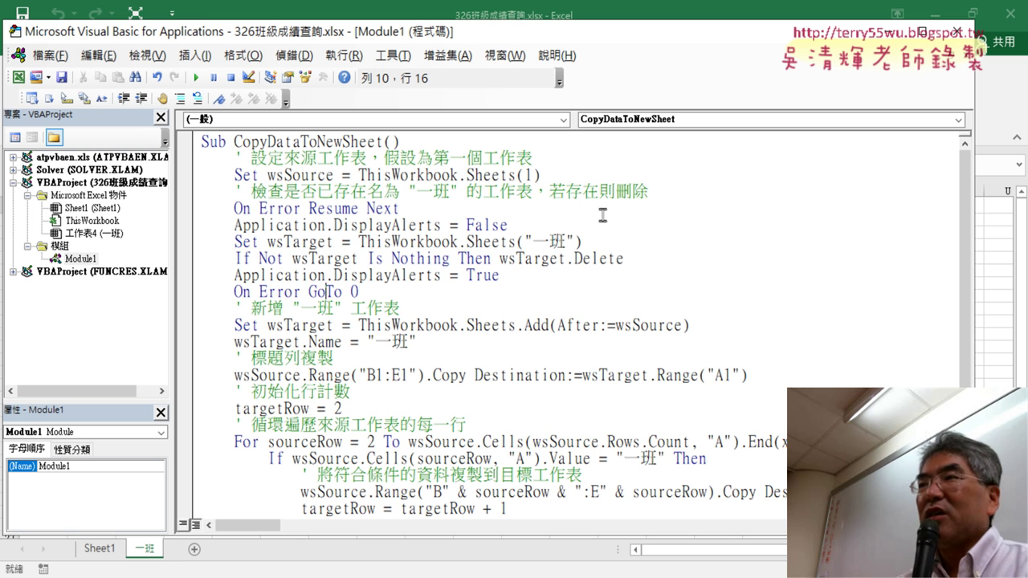
pyautogui.moveTo(972, 265); pyautogui.dragTo(789, 265)
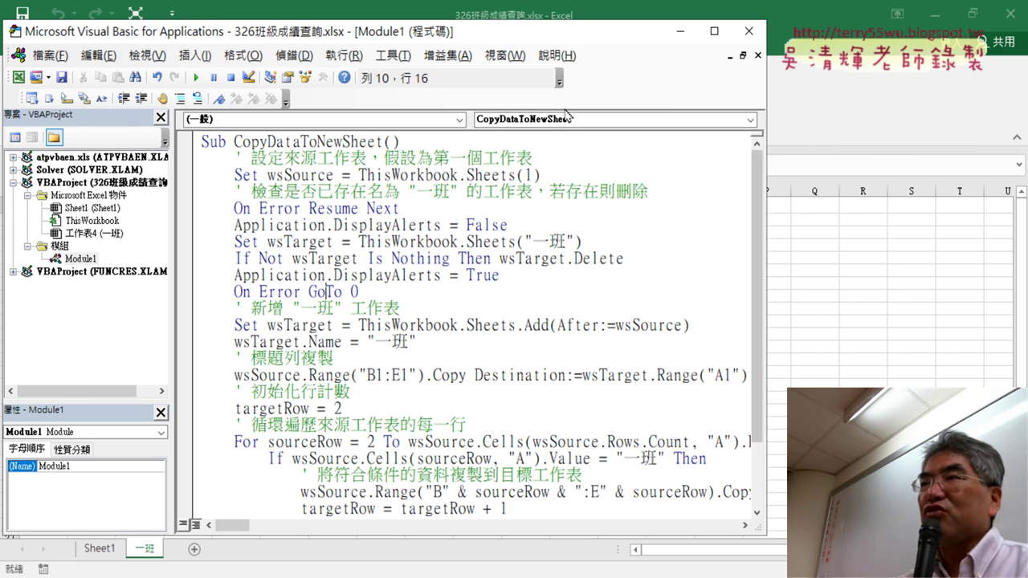
pyautogui.moveTo(530, 36); pyautogui.dragTo(746, 36)
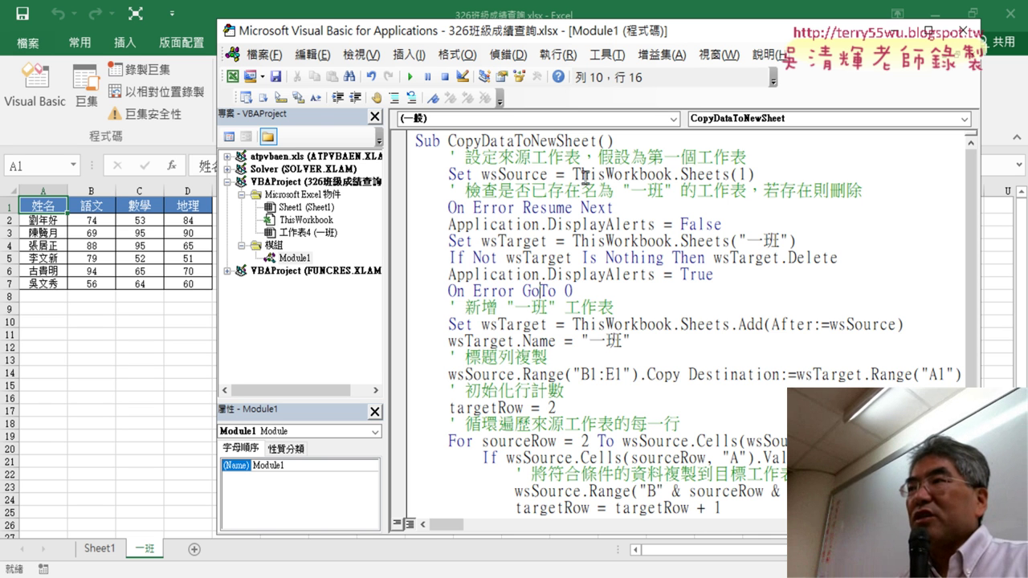
# Highlight parts of ThisWorkbook.Sheets(1) on the wsSource line, ending on the index 1.
pyautogui.moveTo(573, 174); pyautogui.dragTo(756, 175)
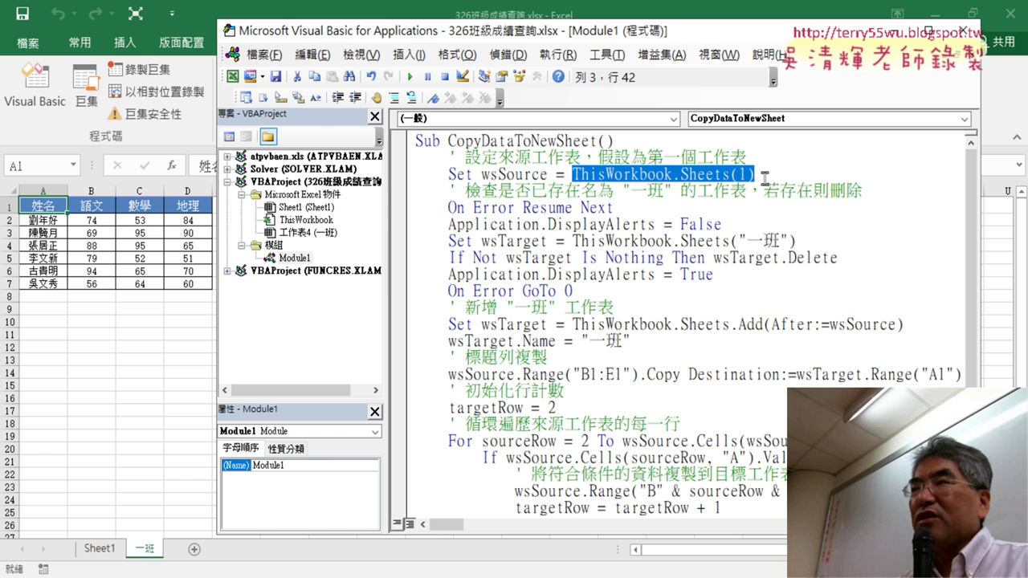
pyautogui.click(663, 182)
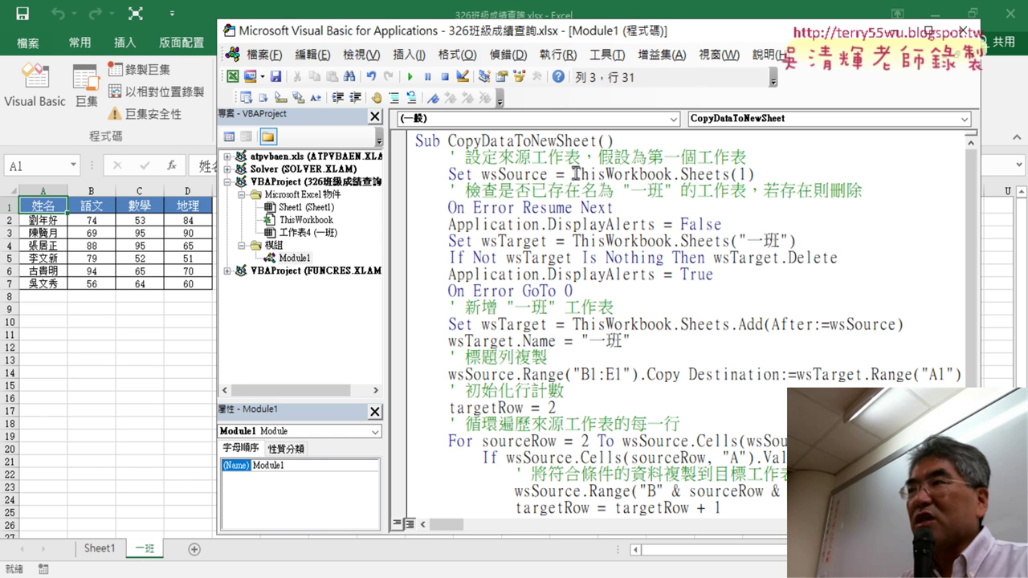
pyautogui.moveTo(575, 174); pyautogui.dragTo(672, 174)
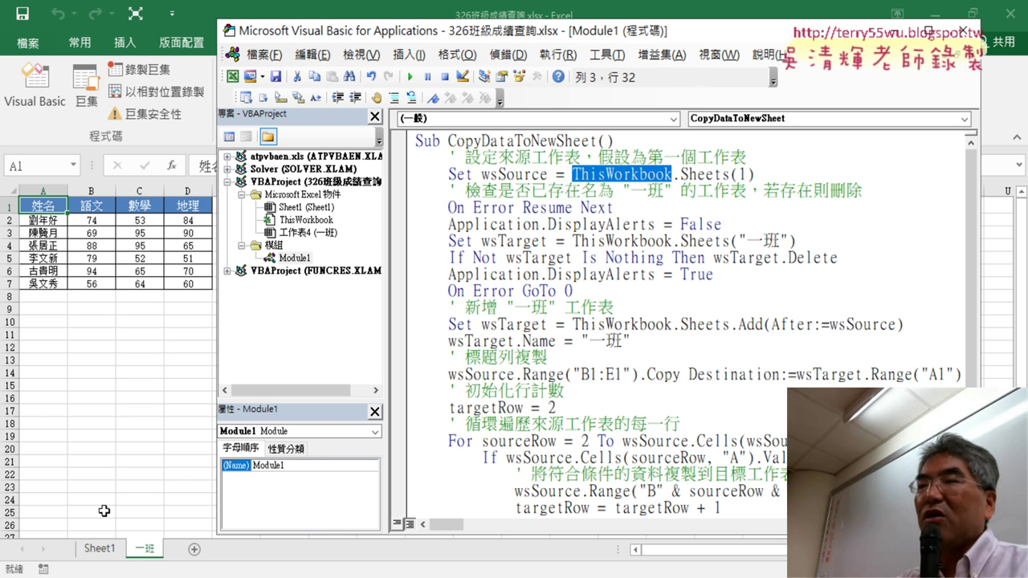
pyautogui.doubleClick(741, 175)
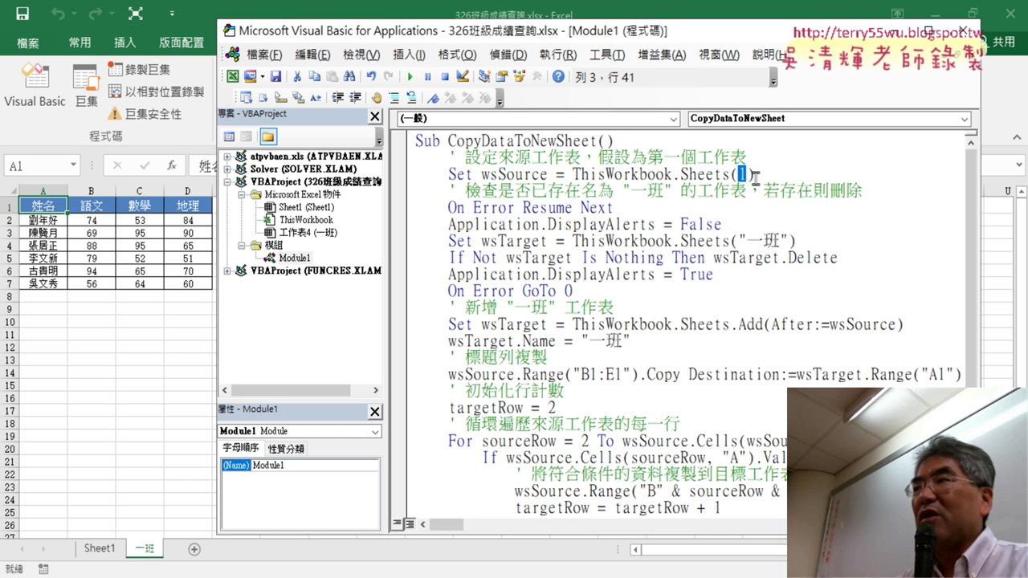
pyautogui.moveTo(681, 174); pyautogui.dragTo(756, 175)
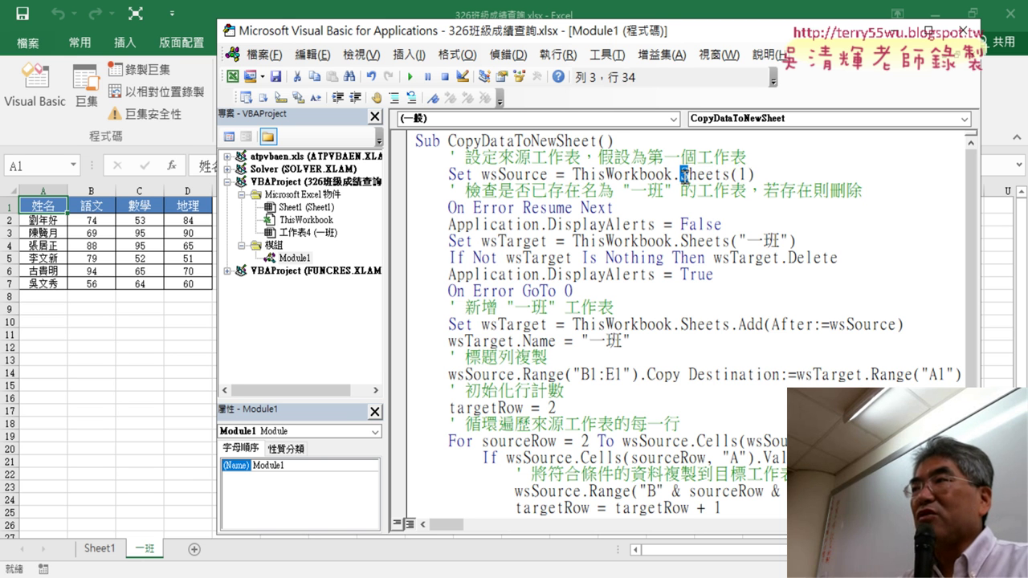
pyautogui.click(768, 177)
pyautogui.doubleClick(743, 174)
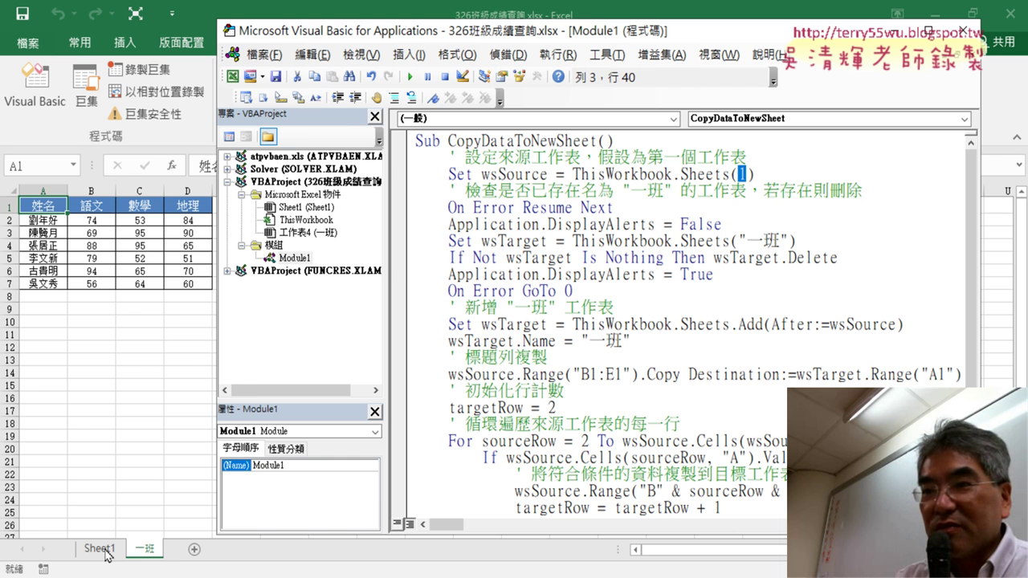
# Check in Excel that the source sheet's tab is named Sheet1.
pyautogui.click(120, 553)
pyautogui.doubleClick(119, 551)
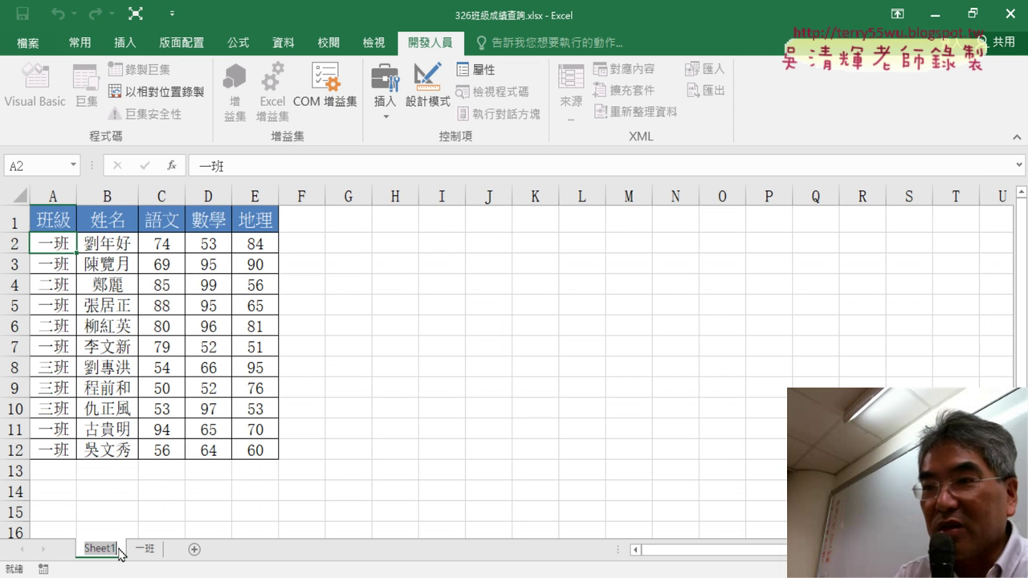
pyautogui.click(447, 356)
pyautogui.click(35, 89)
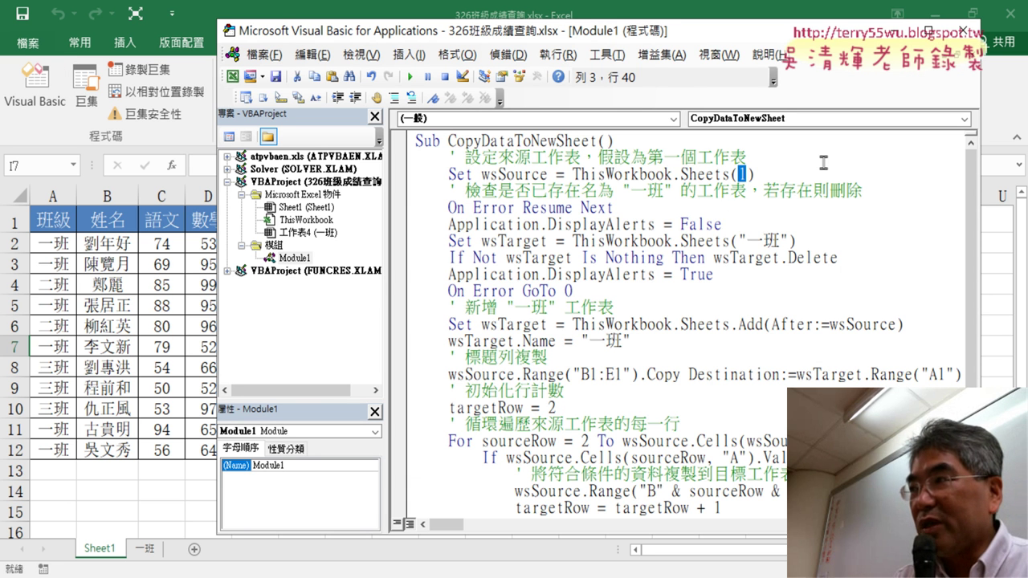
# Replace the index 1 with "Sheet1" so the line reads Sheets("Sheet1").
pyautogui.write('""')
pyautogui.press('Left')
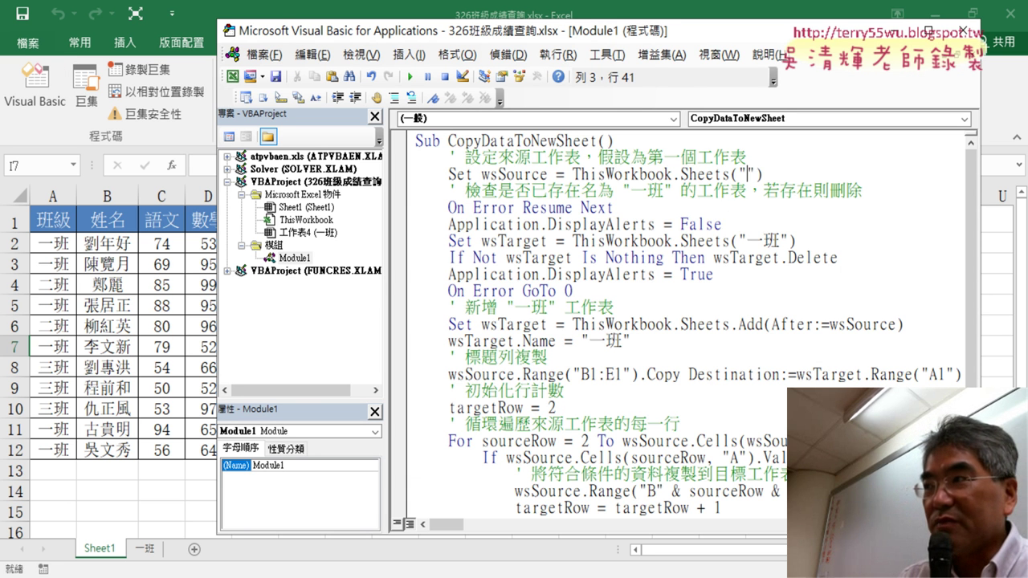
pyautogui.write('Sheet1')
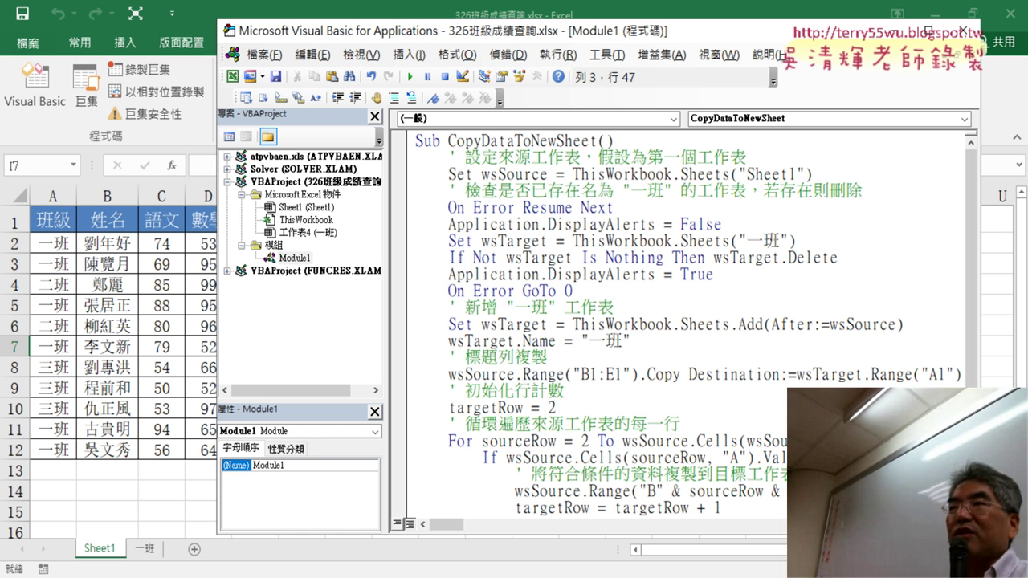
pyautogui.moveTo(738, 175); pyautogui.dragTo(805, 175)
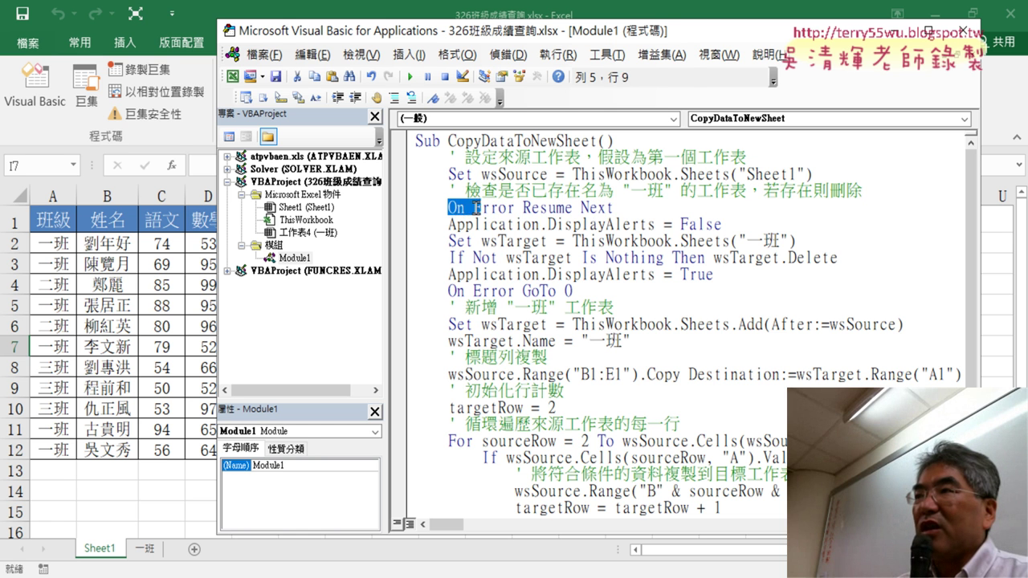
pyautogui.moveTo(449, 208); pyautogui.dragTo(631, 213)
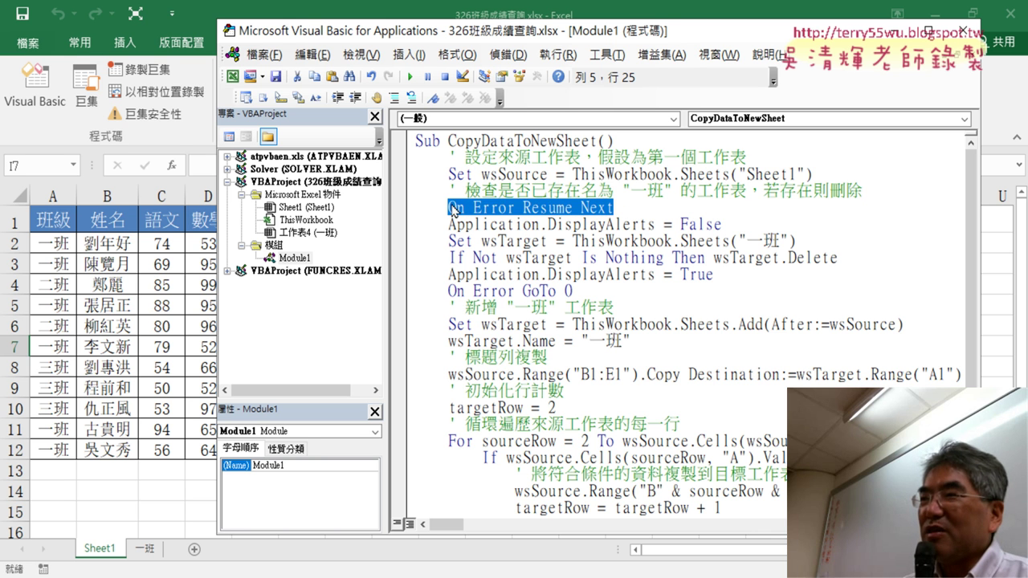
pyautogui.press('Left')
pyautogui.write("'")
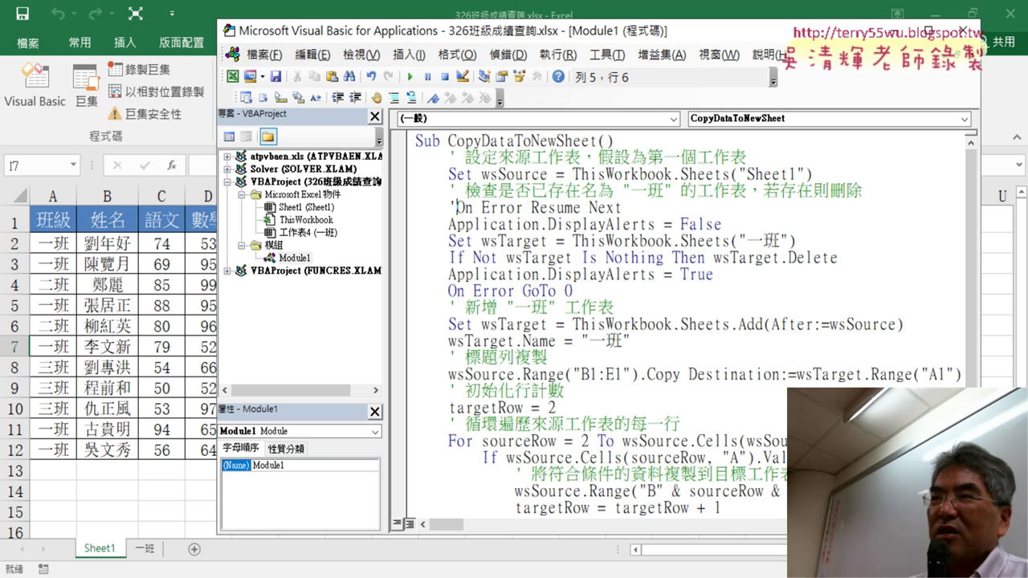
pyautogui.moveTo(523, 207); pyautogui.dragTo(456, 207)
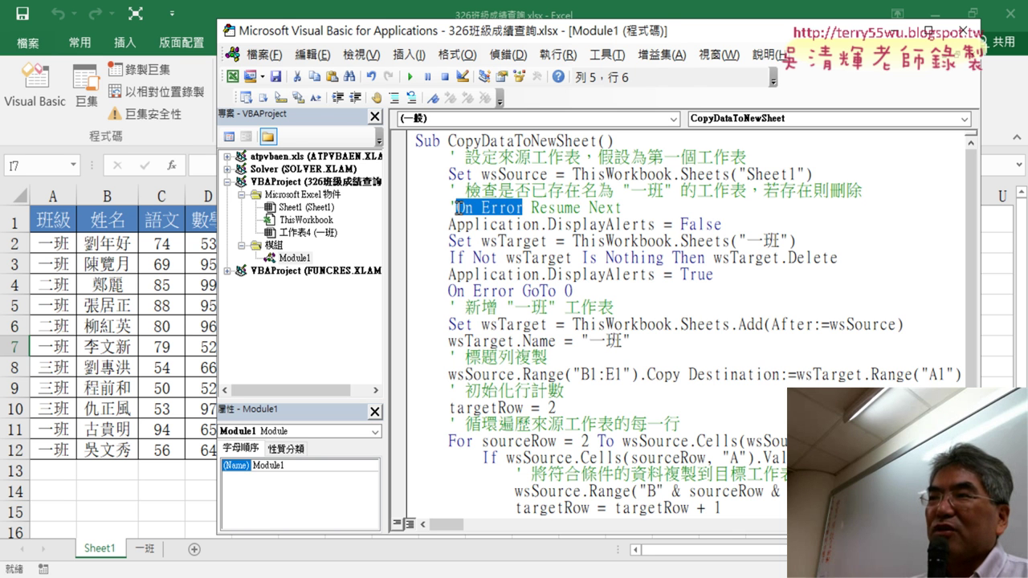
pyautogui.moveTo(530, 207); pyautogui.dragTo(626, 207)
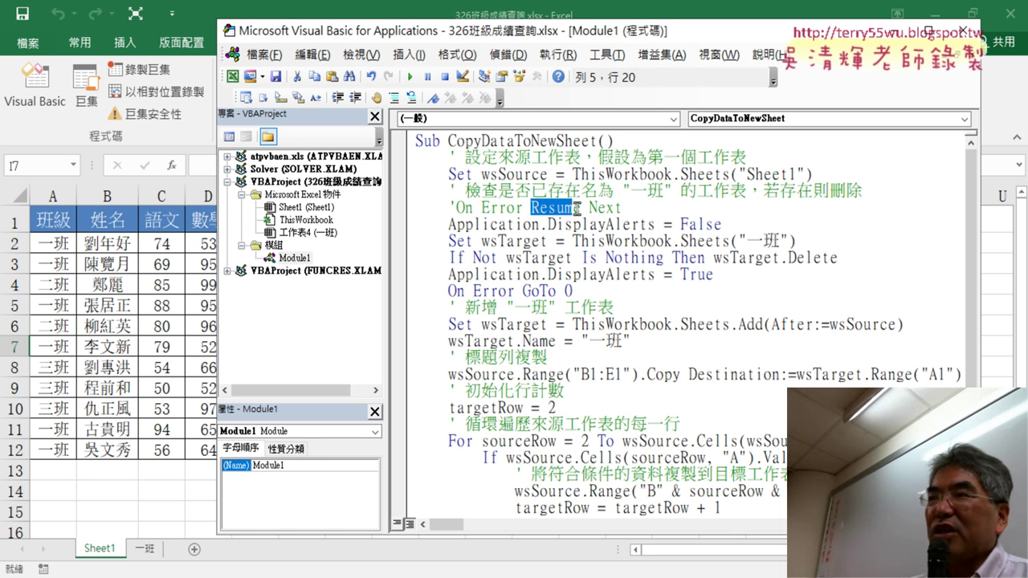
pyautogui.click(626, 208)
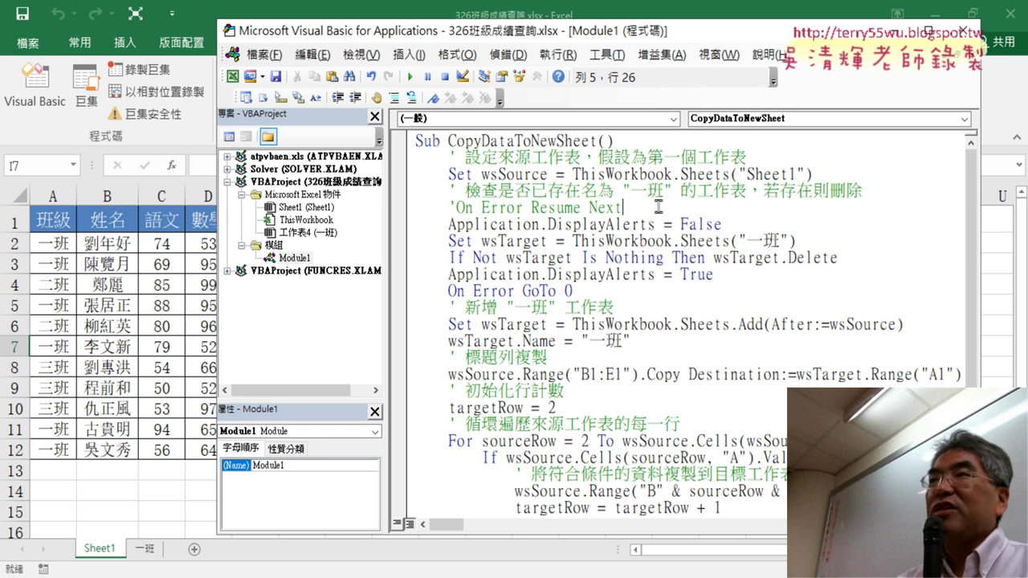
# Select the commented-out On Error Resume Next line, from apostrophe to the whole line.
pyautogui.moveTo(457, 207); pyautogui.dragTo(448, 207)
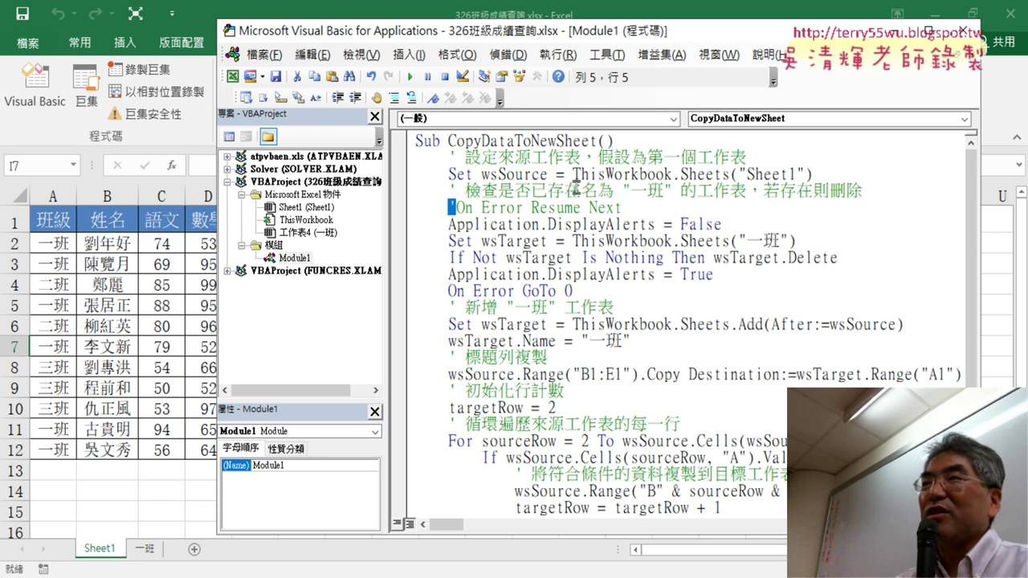
pyautogui.moveTo(530, 207)
pyautogui.mouseDown()
pyautogui.moveTo(636, 209)
pyautogui.moveTo(456, 208)
pyautogui.mouseUp()
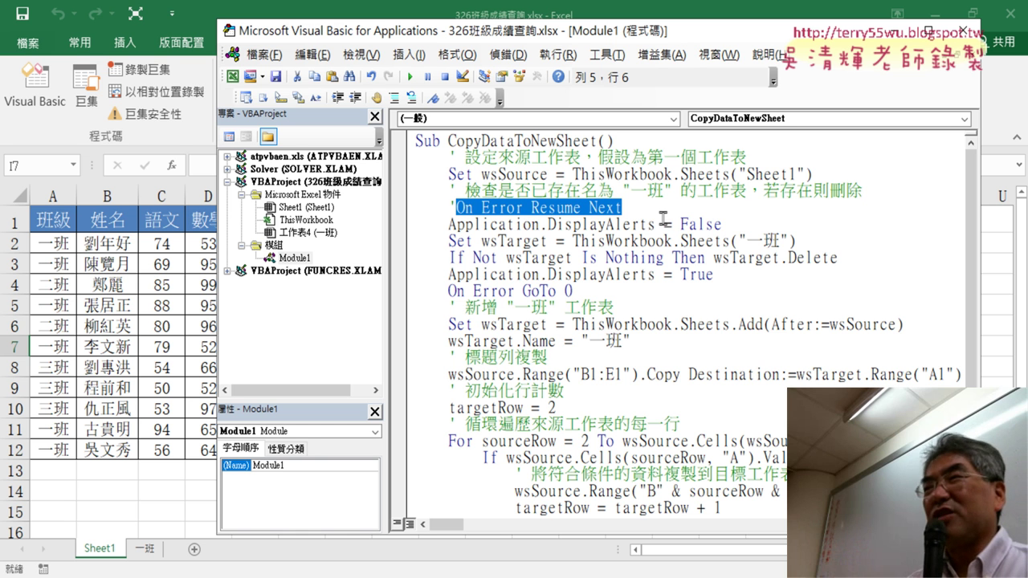
pyautogui.moveTo(625, 207); pyautogui.dragTo(397, 206)
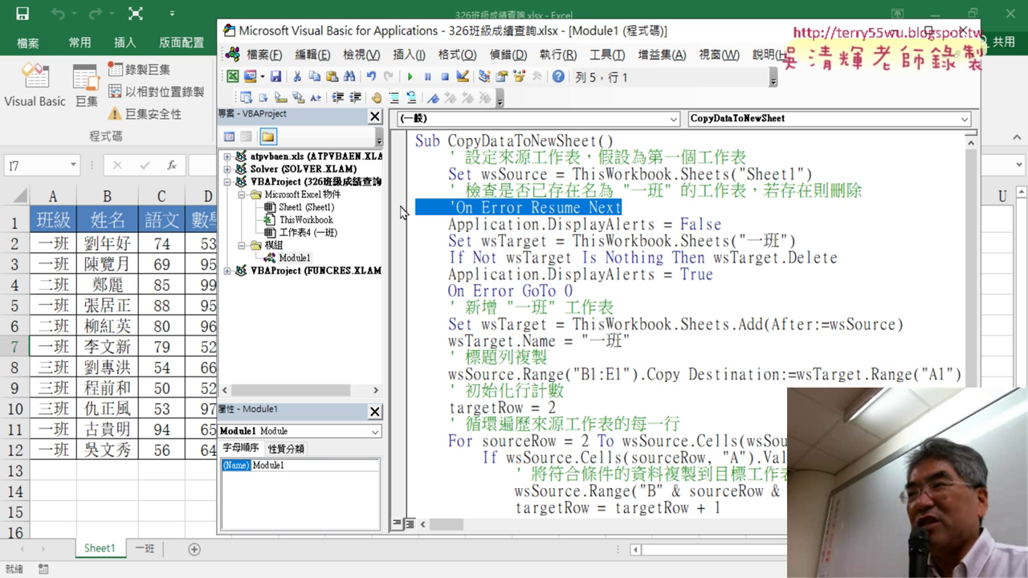
pyautogui.press('Delete')
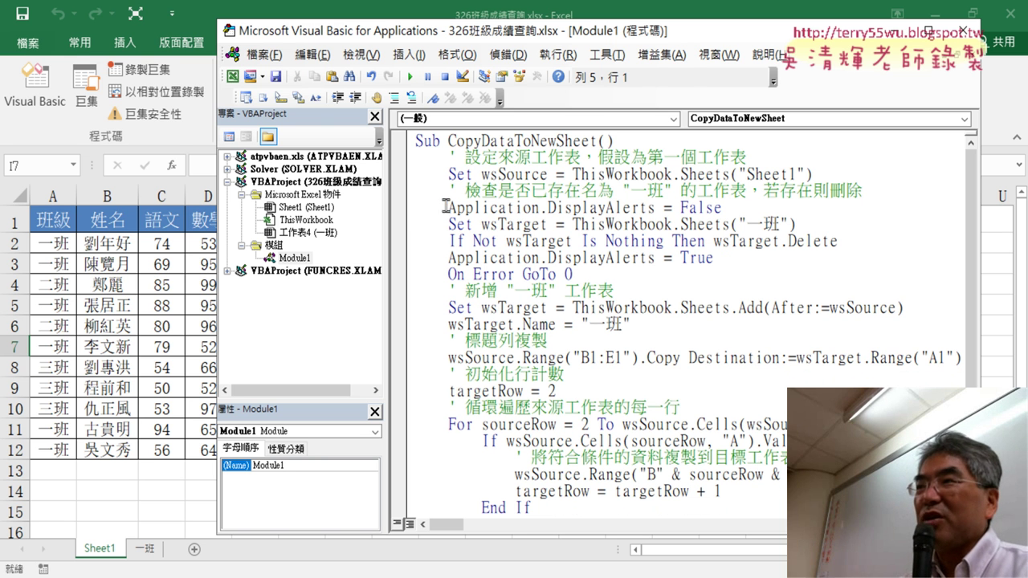
pyautogui.moveTo(448, 208)
pyautogui.mouseDown()
pyautogui.moveTo(553, 209)
pyautogui.moveTo(543, 211)
pyautogui.mouseUp()
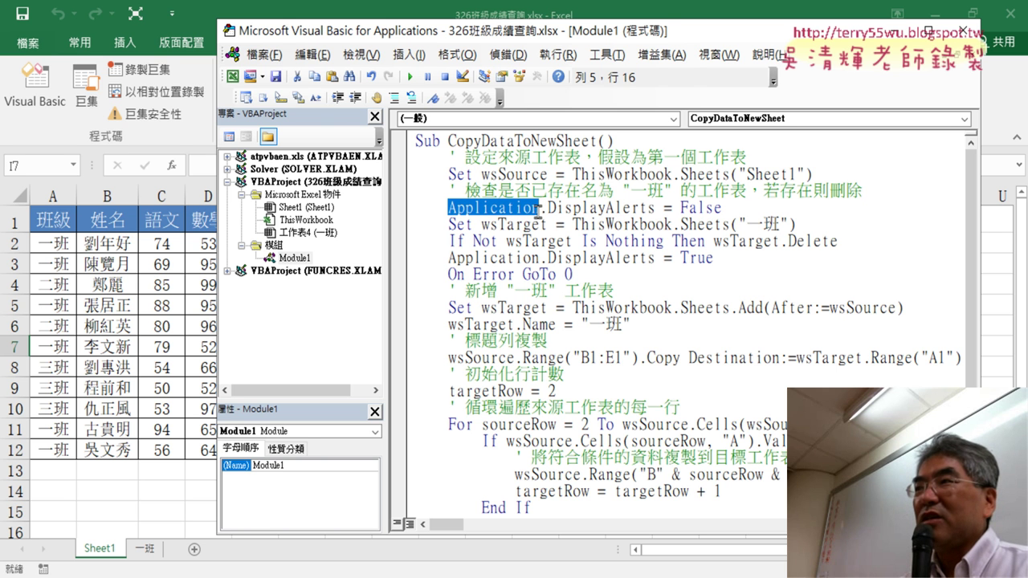
pyautogui.moveTo(719, 209); pyautogui.dragTo(382, 213)
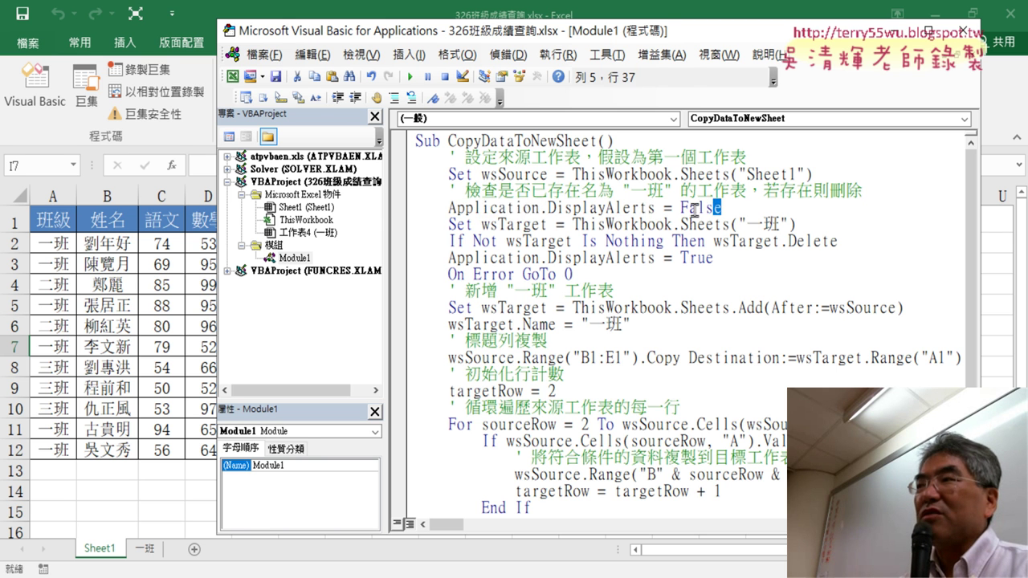
pyautogui.press('Delete')
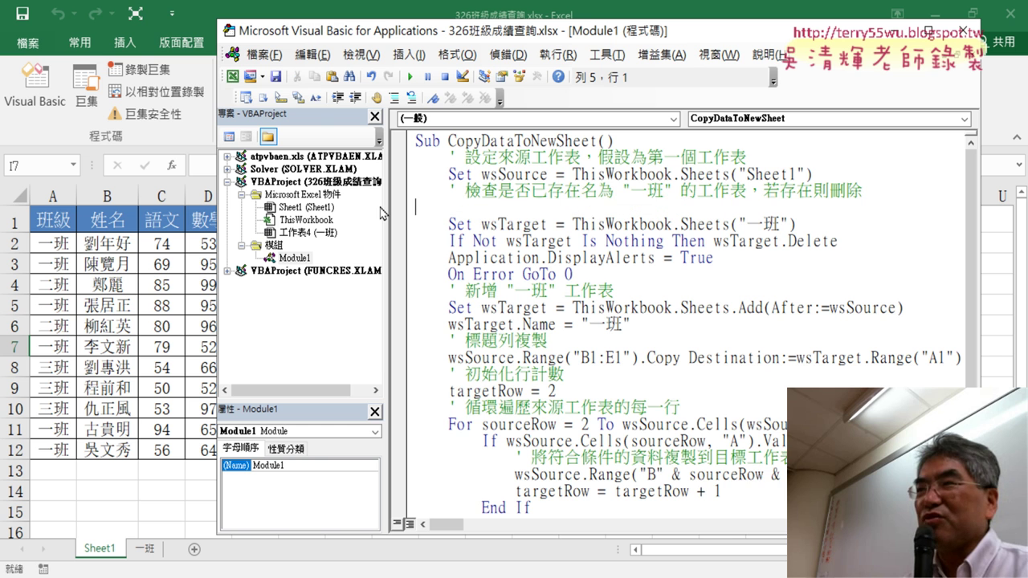
pyautogui.press('Delete')
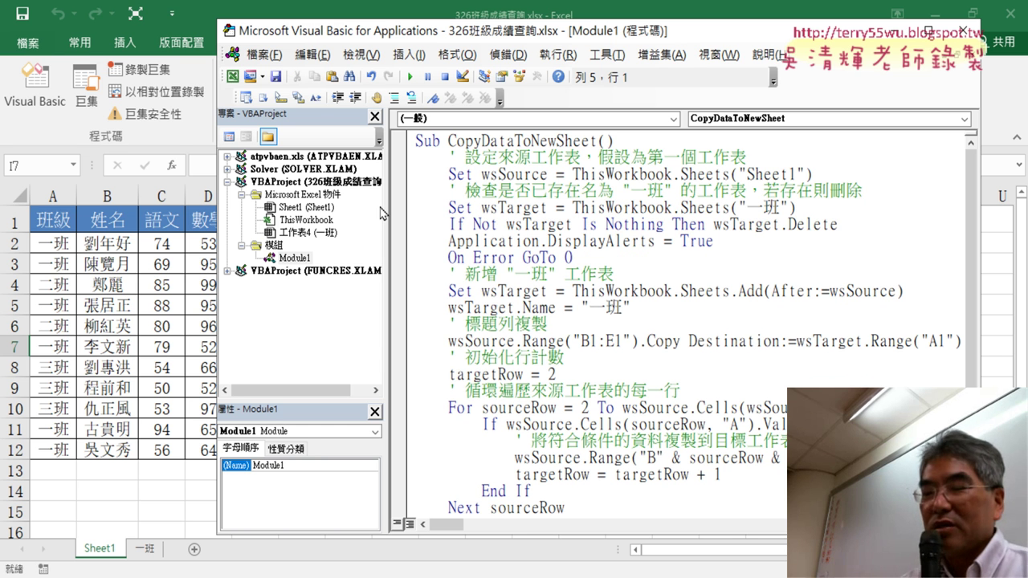
pyautogui.hotkey('ctrl', 'z')
pyautogui.hotkey('ctrl', 'z')
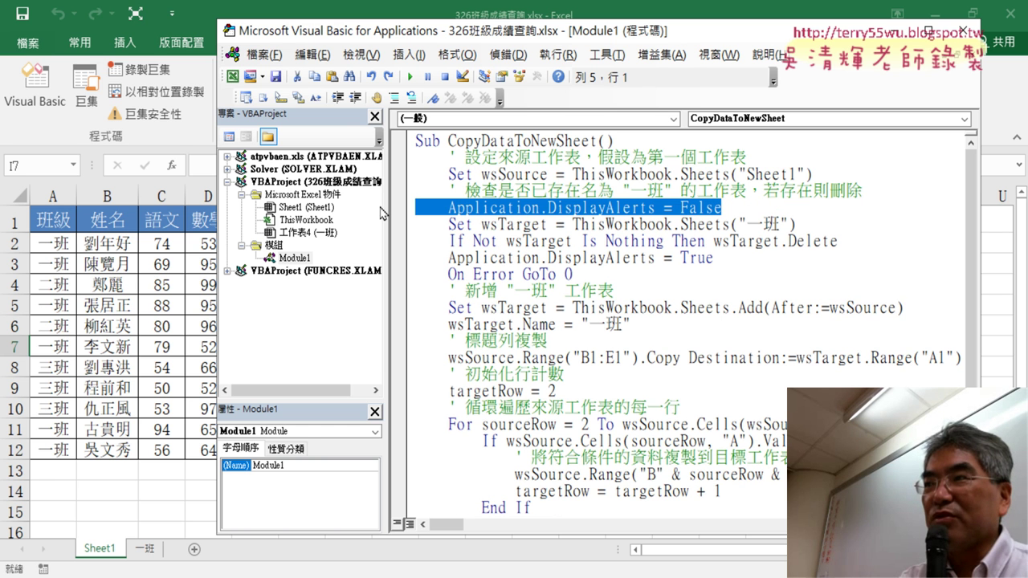
pyautogui.click(841, 243)
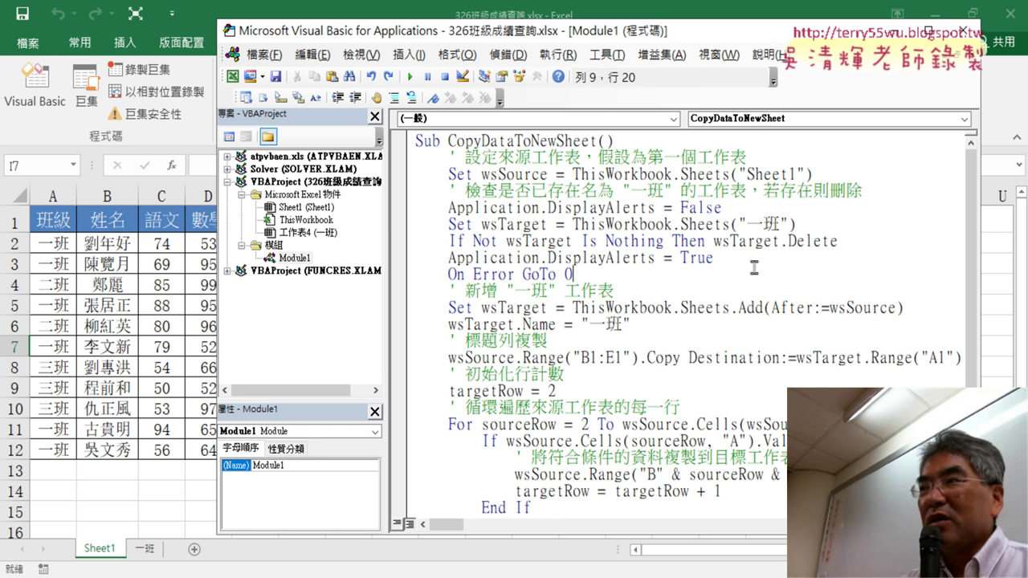
pyautogui.moveTo(841, 241); pyautogui.dragTo(713, 241)
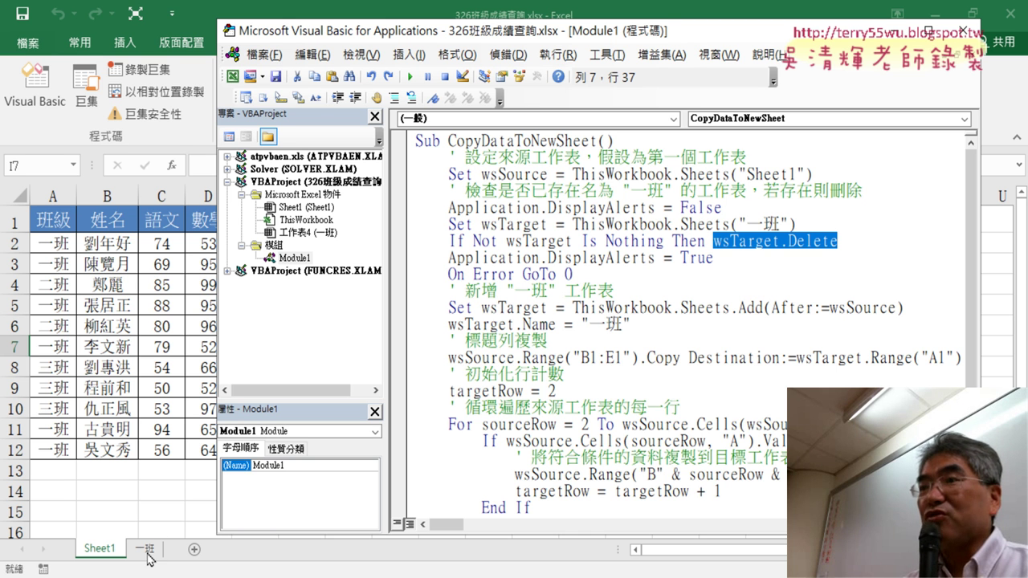
pyautogui.moveTo(866, 251); pyautogui.dragTo(391, 227)
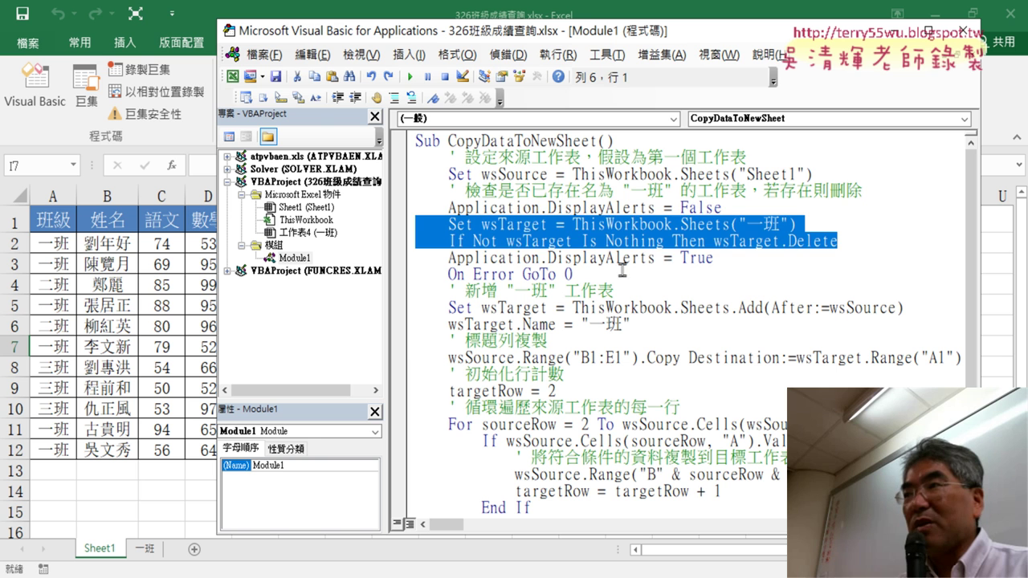
pyautogui.moveTo(735, 259); pyautogui.dragTo(406, 213)
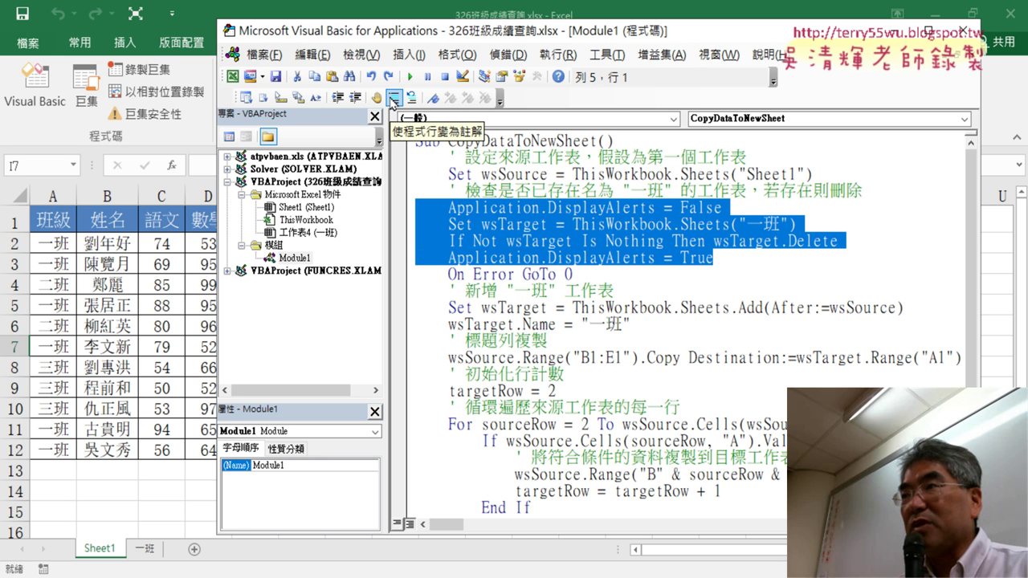
# Comment then uncomment the four selected lines, and start stepping into CopyDataToNewSheet with F8.
pyautogui.click(392, 98)
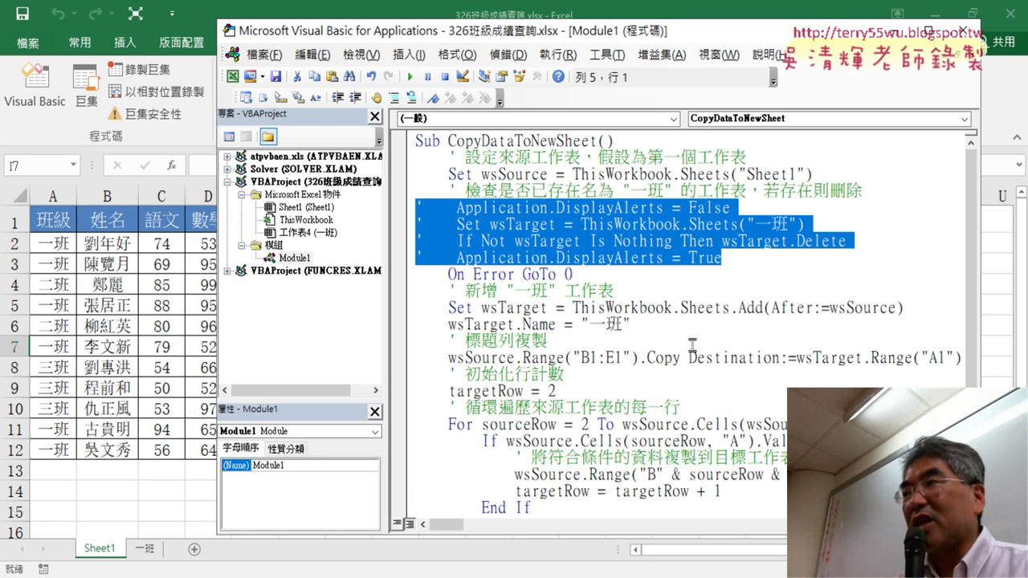
pyautogui.hotkey('ctrl', 'z')
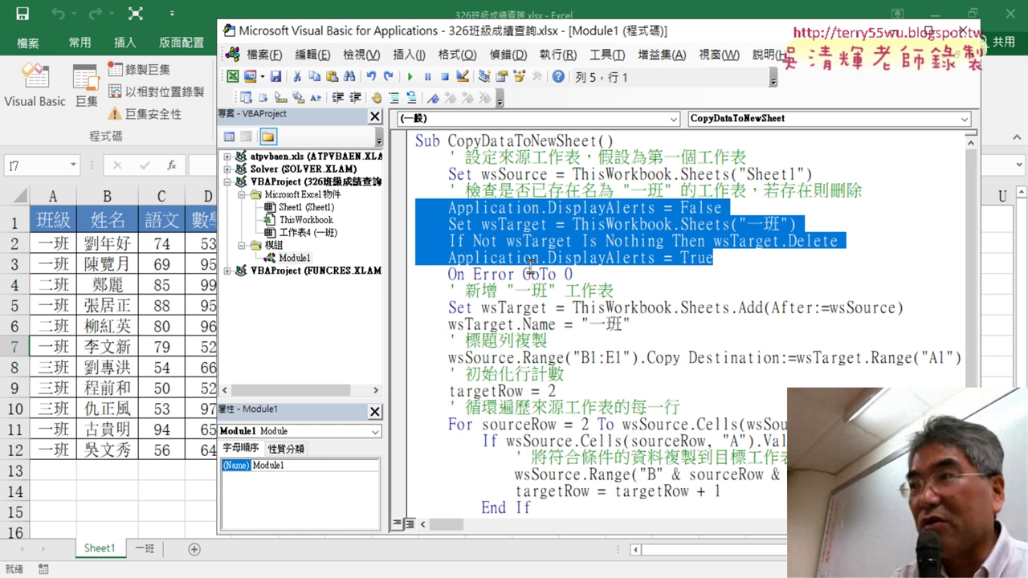
pyautogui.click(547, 224)
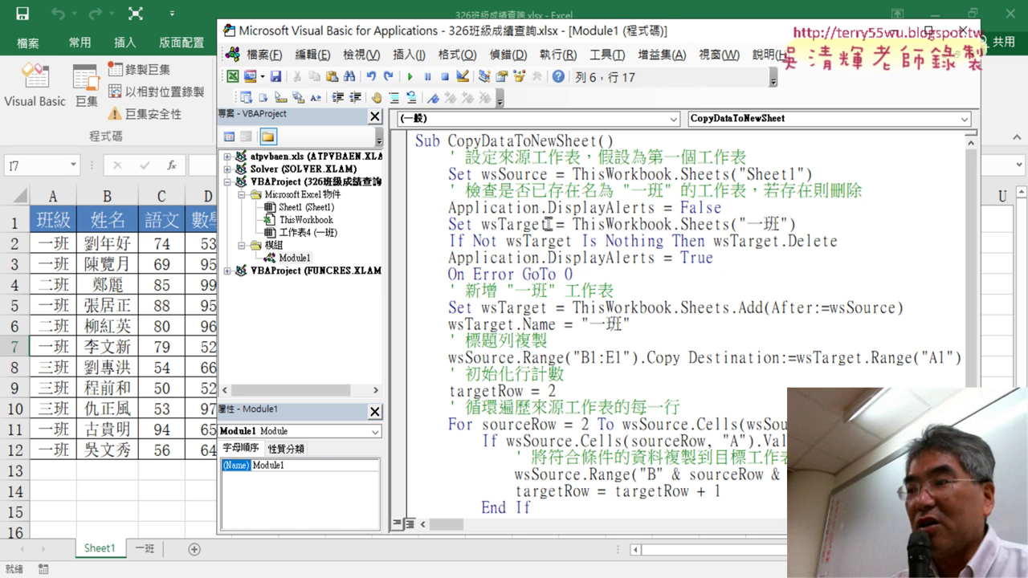
pyautogui.press('F8')
pyautogui.press('F8')
pyautogui.press('F8')
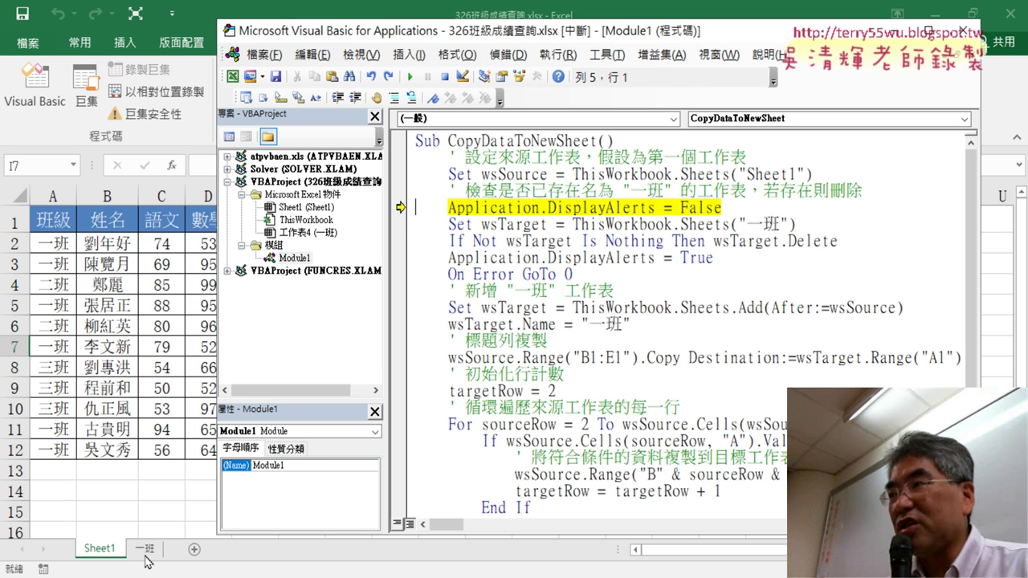
# Step past DisplayAlerts = False and the 一班 sheet lookup, then inspect Not wsTarget Is Nothing.
pyautogui.press('F8')
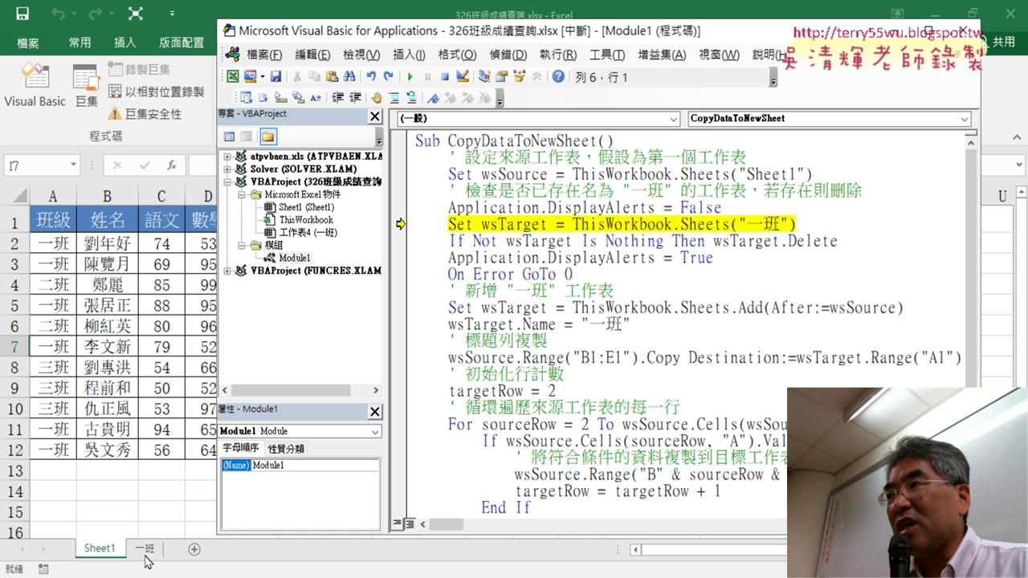
pyautogui.press('F8')
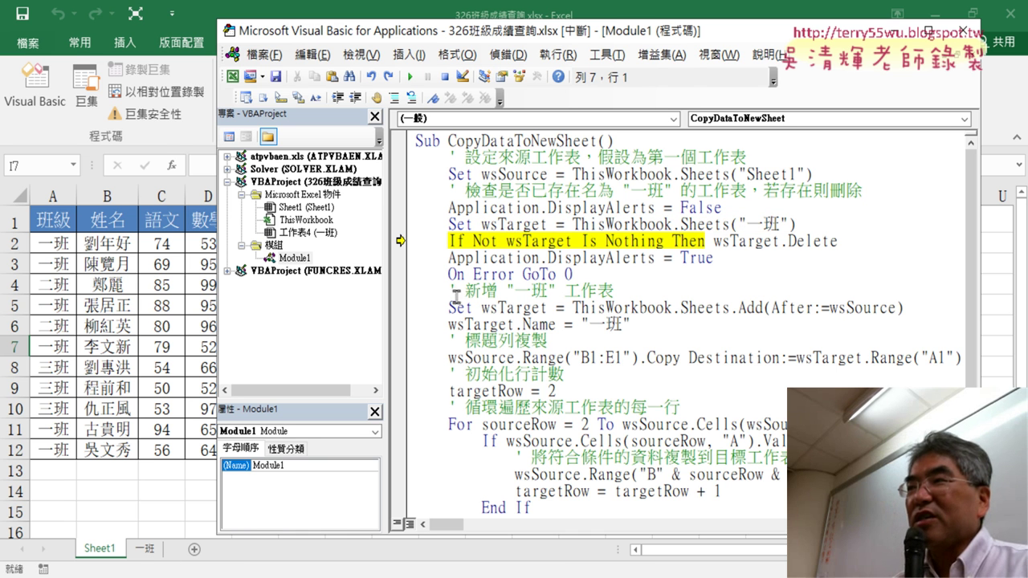
pyautogui.moveTo(473, 241); pyautogui.dragTo(664, 244)
pyautogui.moveTo(487, 249)
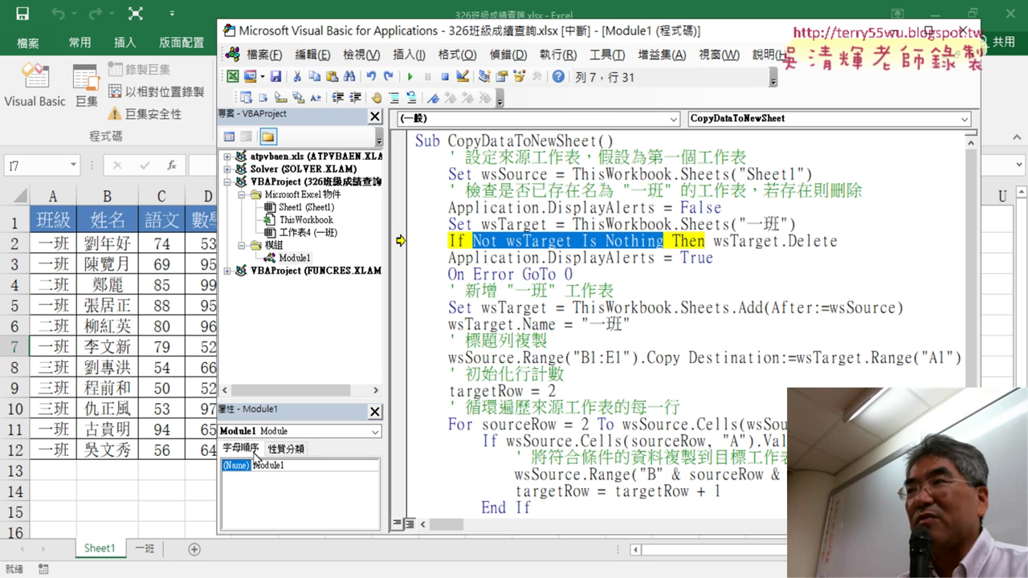
pyautogui.moveTo(630, 252)
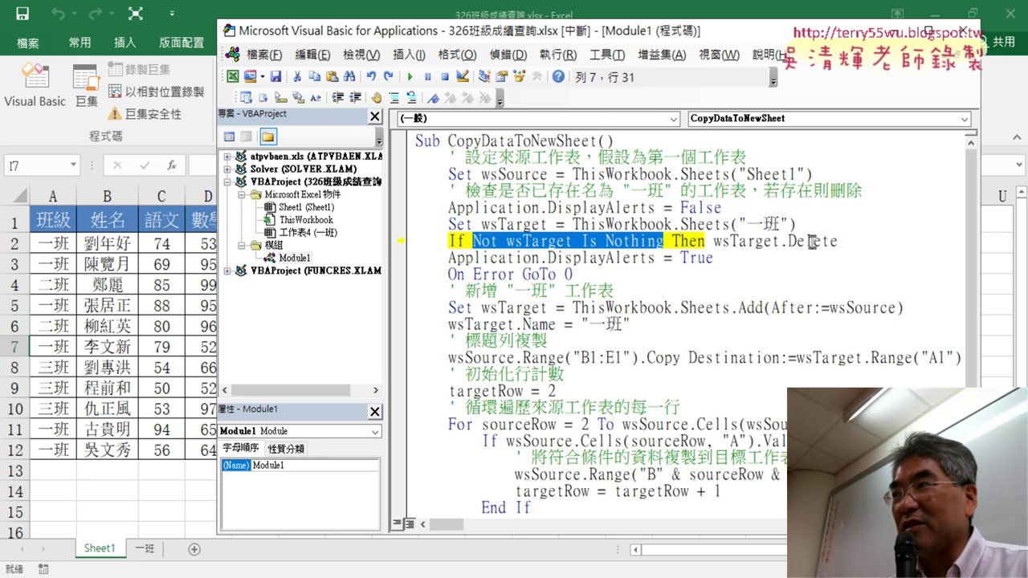
# Step through the If check and wsTarget.Delete, inspecting the If condition's value.
pyautogui.press('F8')
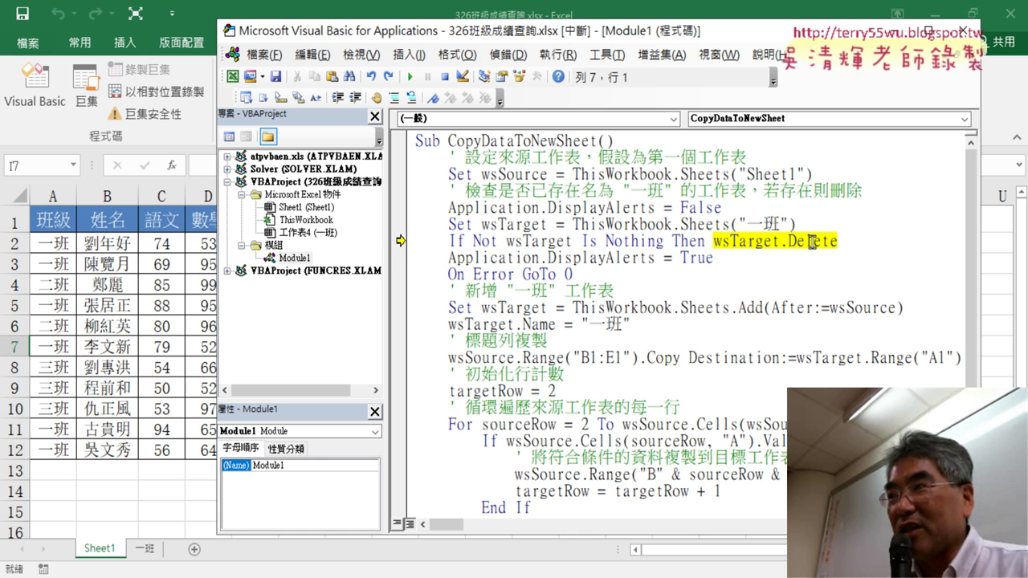
pyautogui.press('F8')
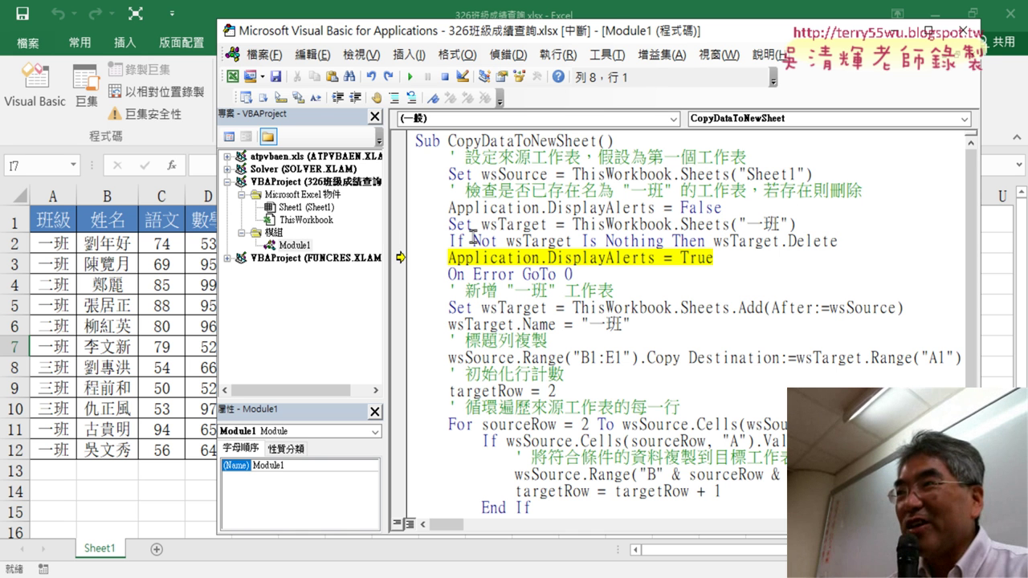
pyautogui.moveTo(473, 241); pyautogui.dragTo(568, 240)
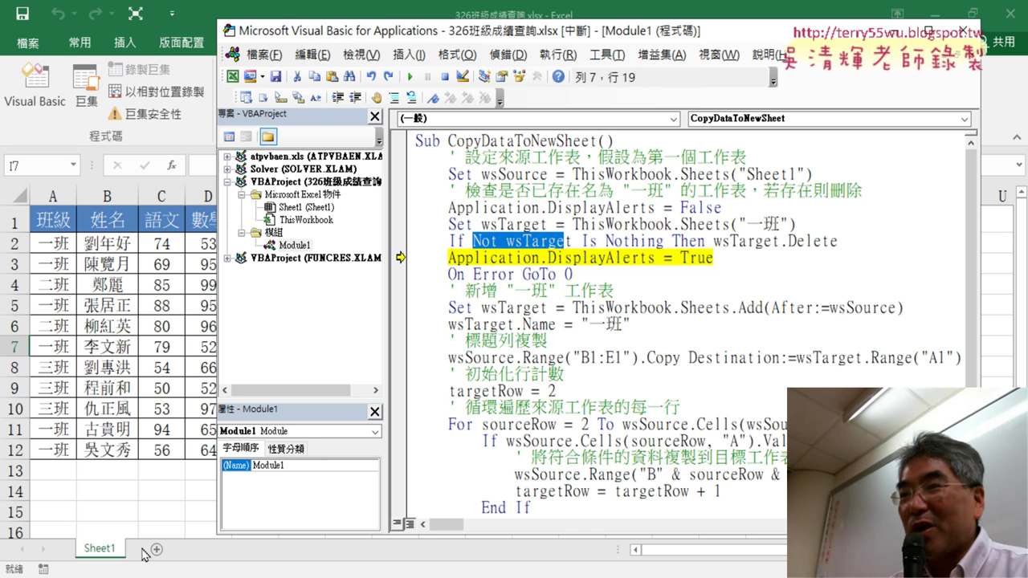
pyautogui.moveTo(671, 241)
pyautogui.moveTo(671, 241); pyautogui.dragTo(474, 241)
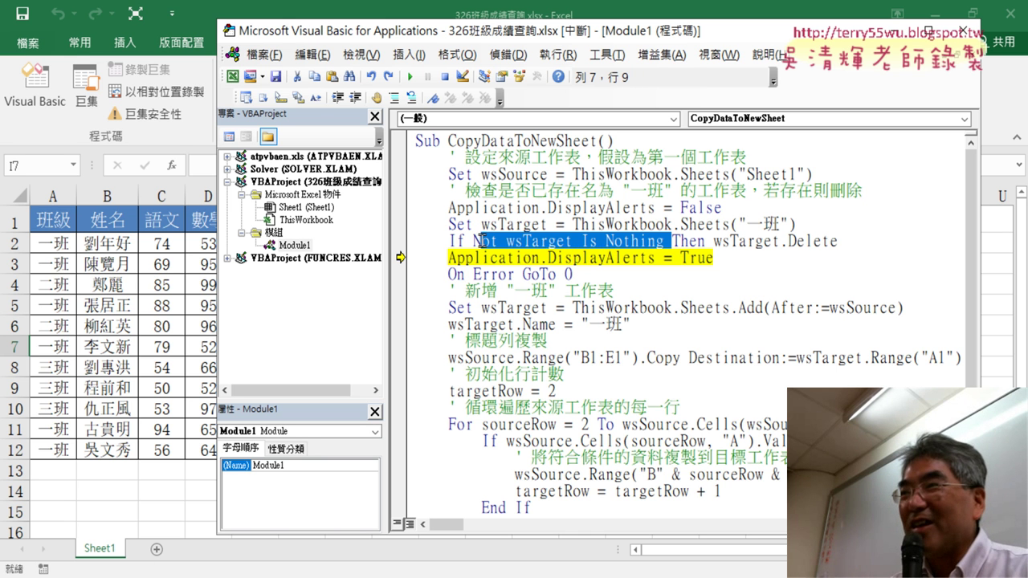
pyautogui.moveTo(476, 245)
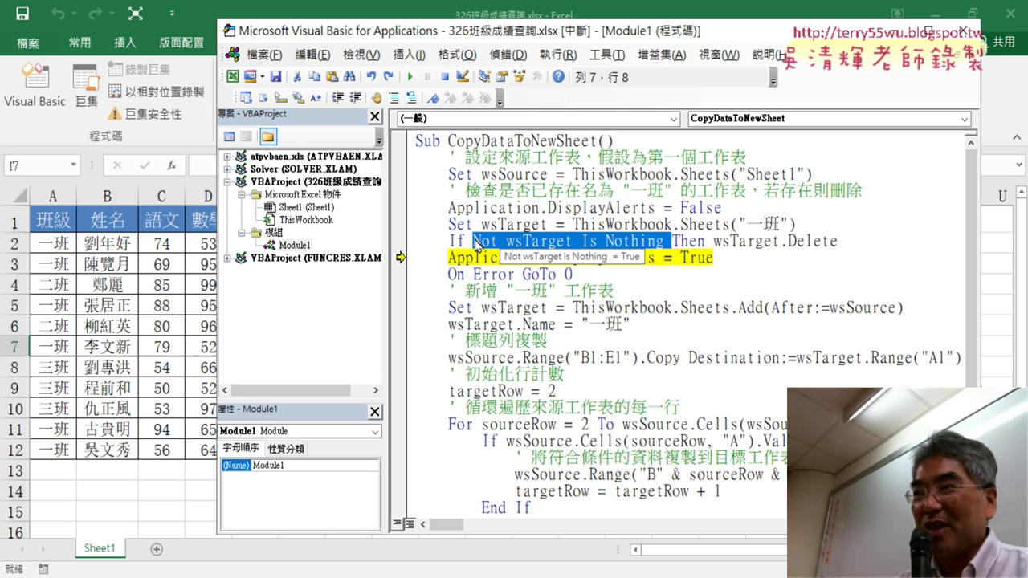
# Highlight the Delete and DisplayAlerts lines, then step past DisplayAlerts = True.
pyautogui.click(741, 262)
pyautogui.moveTo(599, 260)
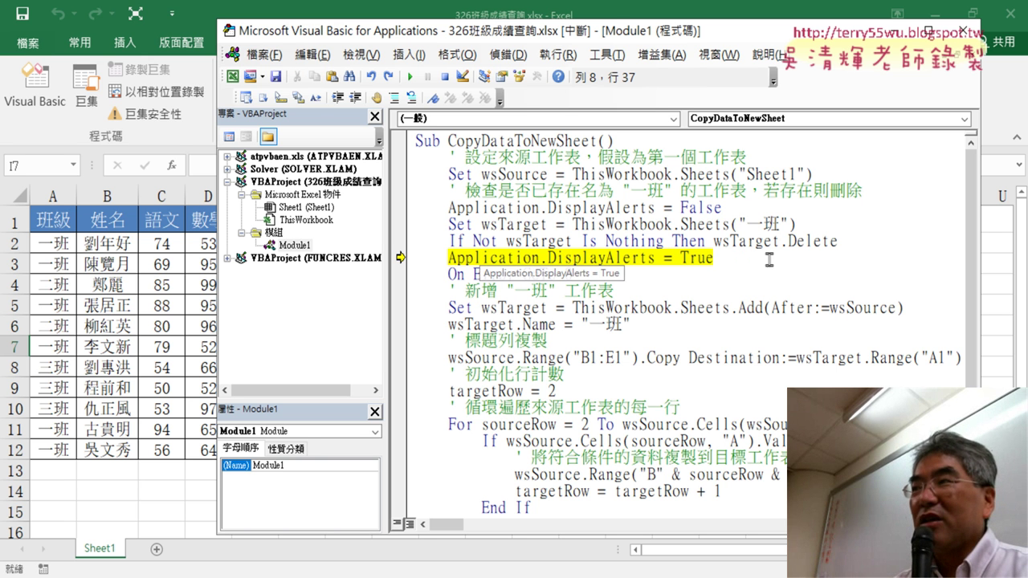
pyautogui.moveTo(838, 241); pyautogui.dragTo(713, 241)
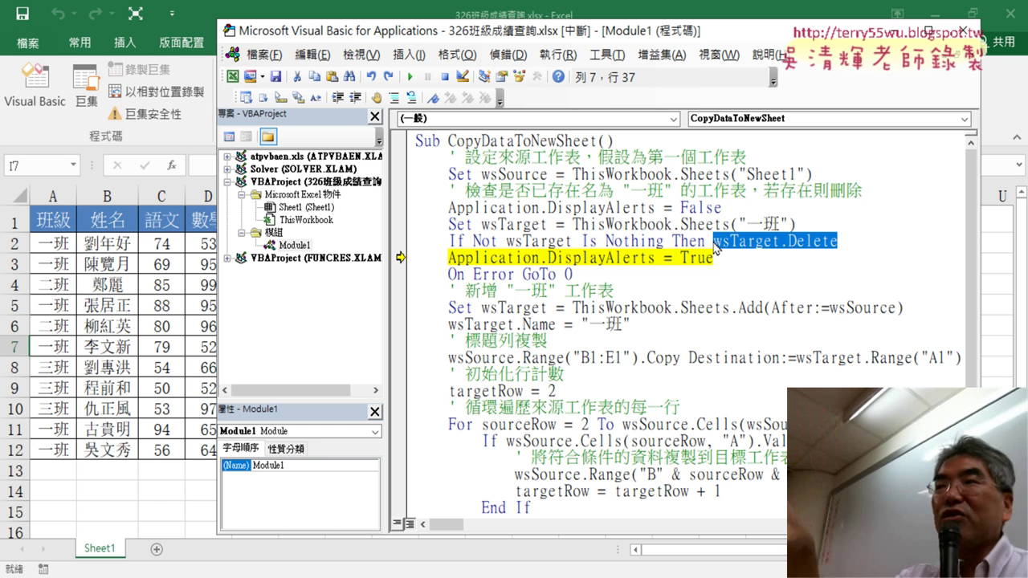
pyautogui.moveTo(721, 208); pyautogui.dragTo(449, 208)
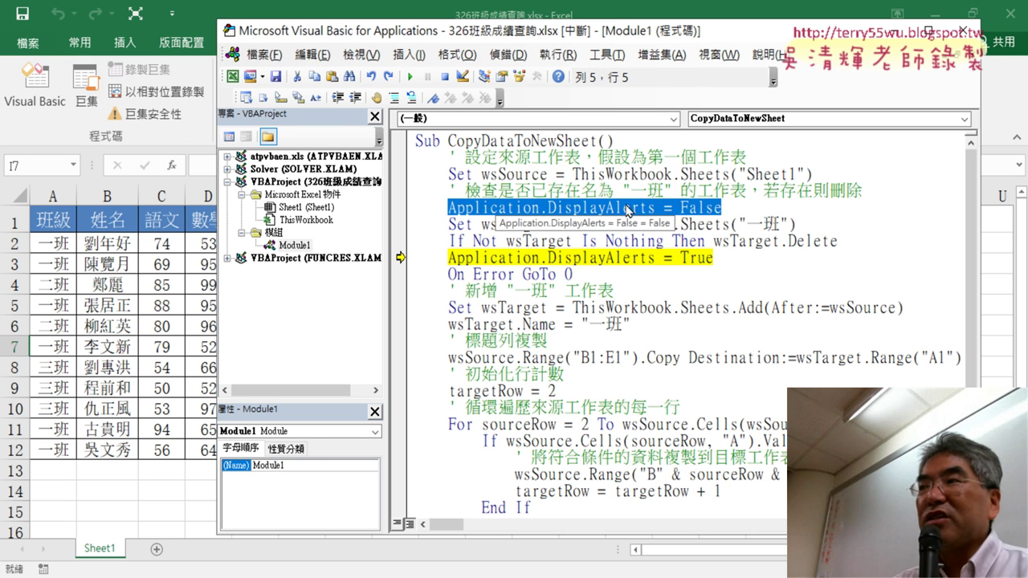
pyautogui.click(705, 260)
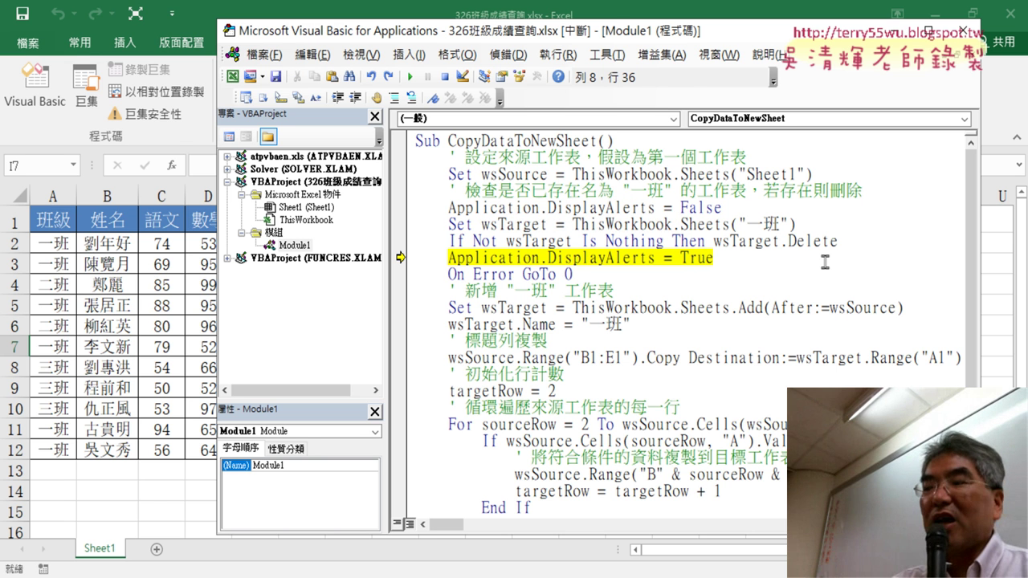
pyautogui.press('F8')
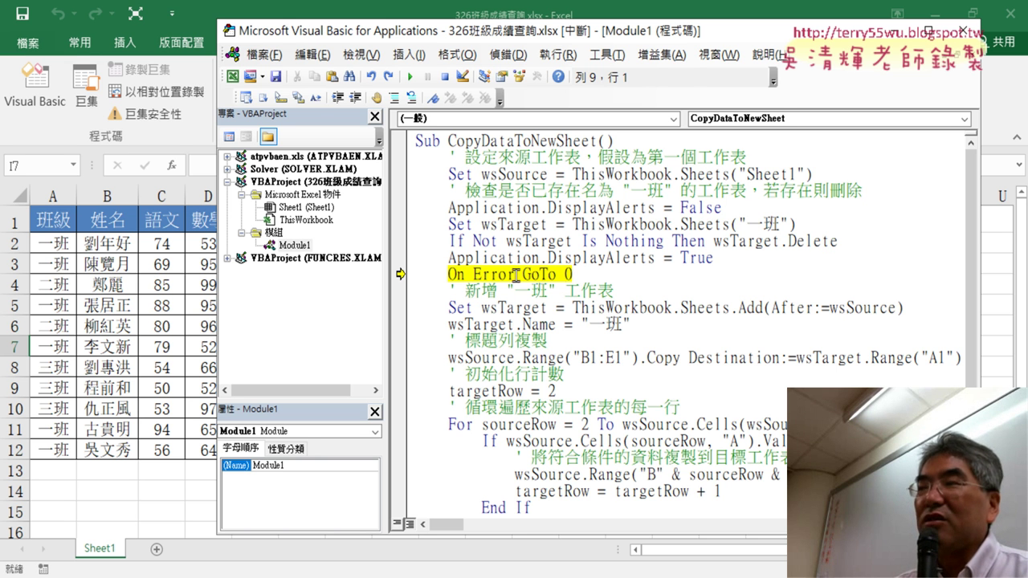
# Delete the On Error GoTo 0 line from the macro.
pyautogui.scroll(-2, 562, 321)
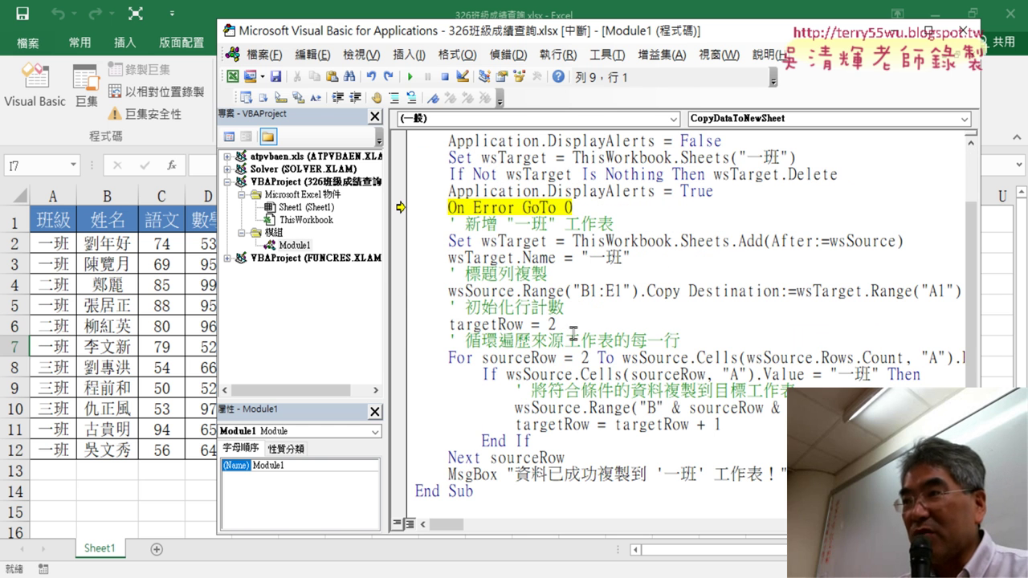
pyautogui.moveTo(591, 208); pyautogui.dragTo(386, 205)
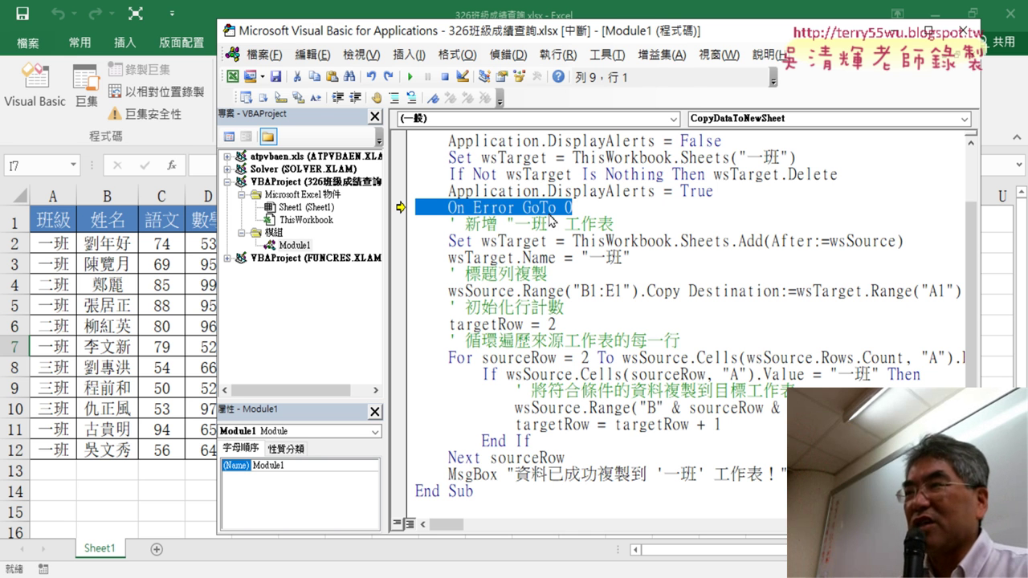
pyautogui.press('Delete')
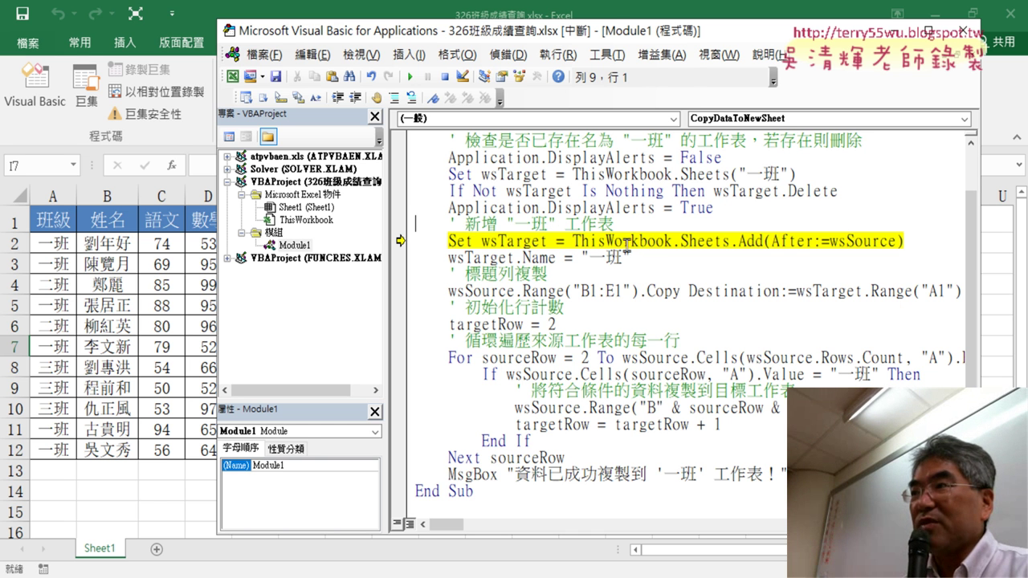
# Examine the Sheets.Add call and its After argument, then run it to add 工作表5.
pyautogui.moveTo(766, 243); pyautogui.dragTo(681, 242)
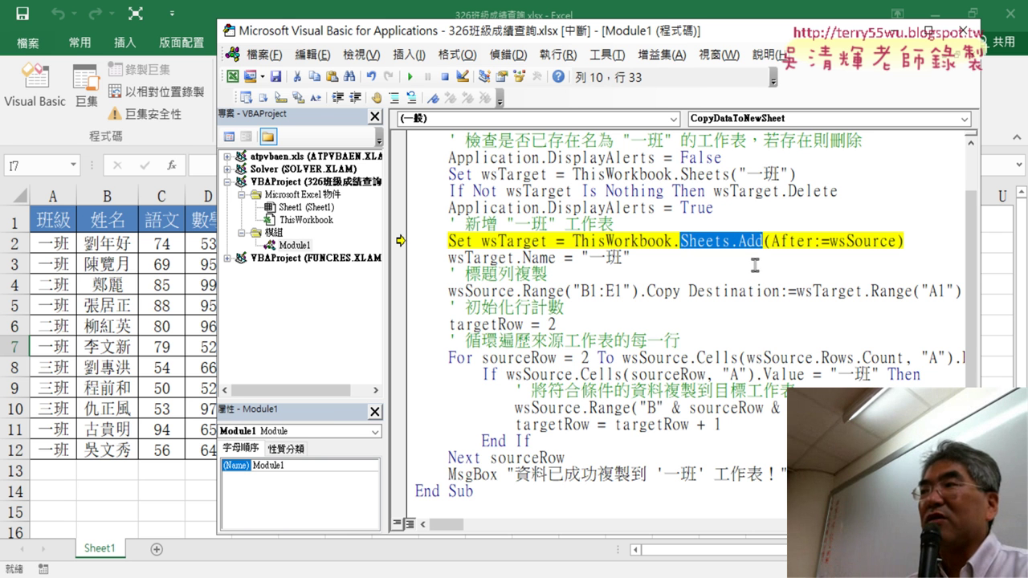
pyautogui.moveTo(770, 241); pyautogui.dragTo(821, 241)
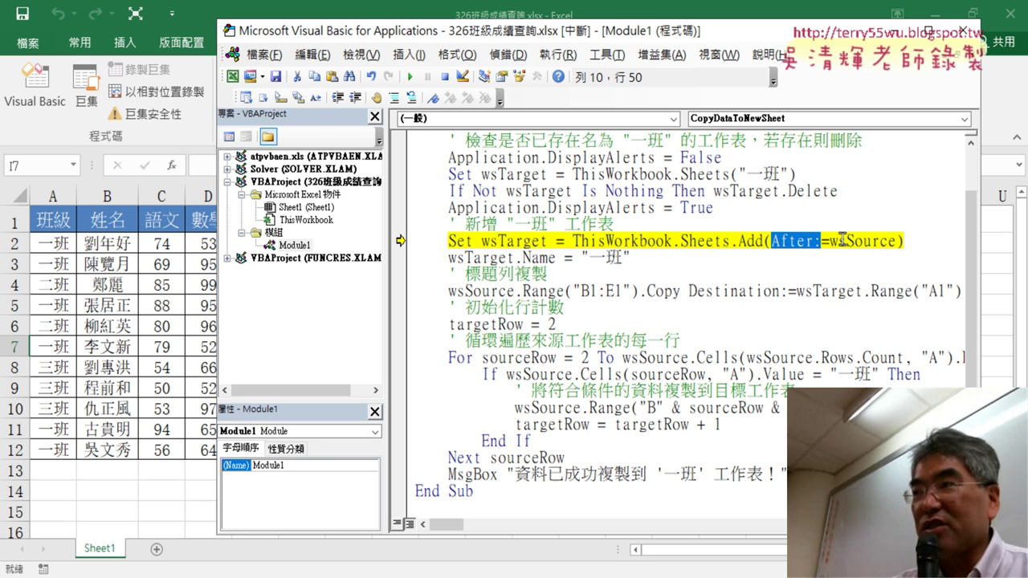
pyautogui.press('F8')
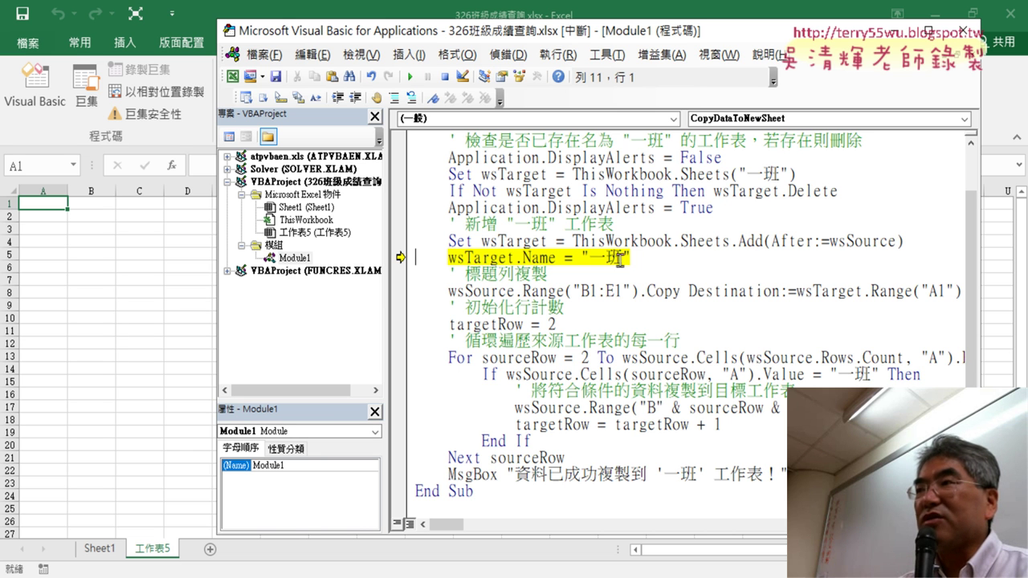
# Annotate the .Name property in wsTarget.Name, then step that line so 工作表5 becomes 一班.
pyautogui.moveTo(516, 257); pyautogui.dragTo(557, 258)
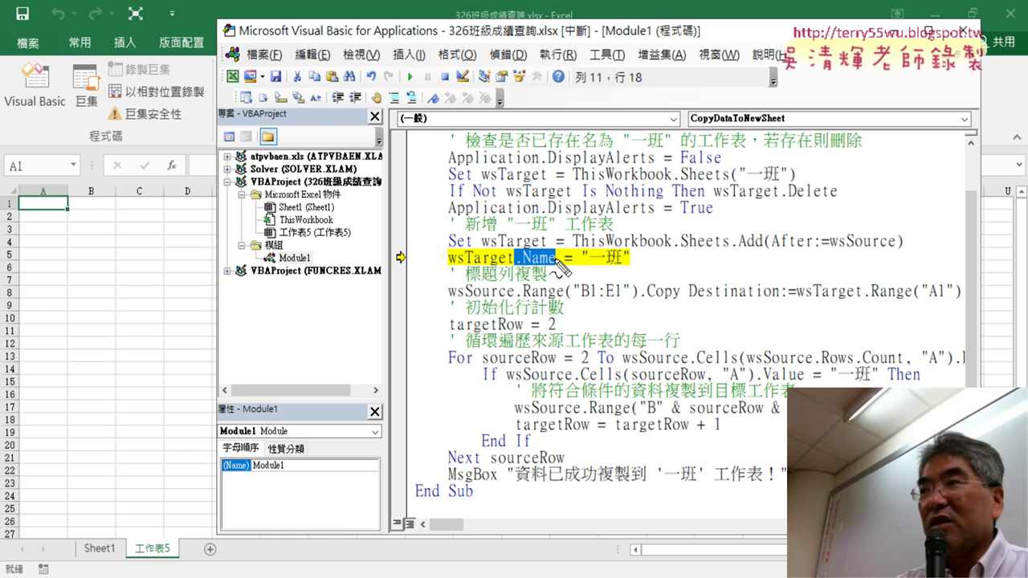
pyautogui.moveTo(563, 265); pyautogui.dragTo(518, 266)
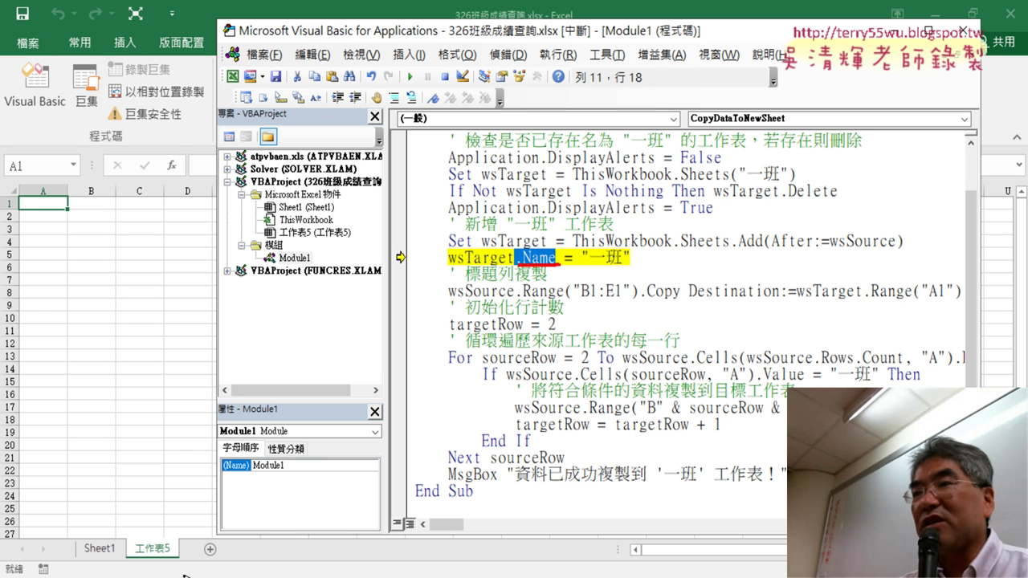
pyautogui.moveTo(171, 575)
pyautogui.mouseDown()
pyautogui.moveTo(141, 574)
pyautogui.moveTo(161, 563)
pyautogui.mouseUp()
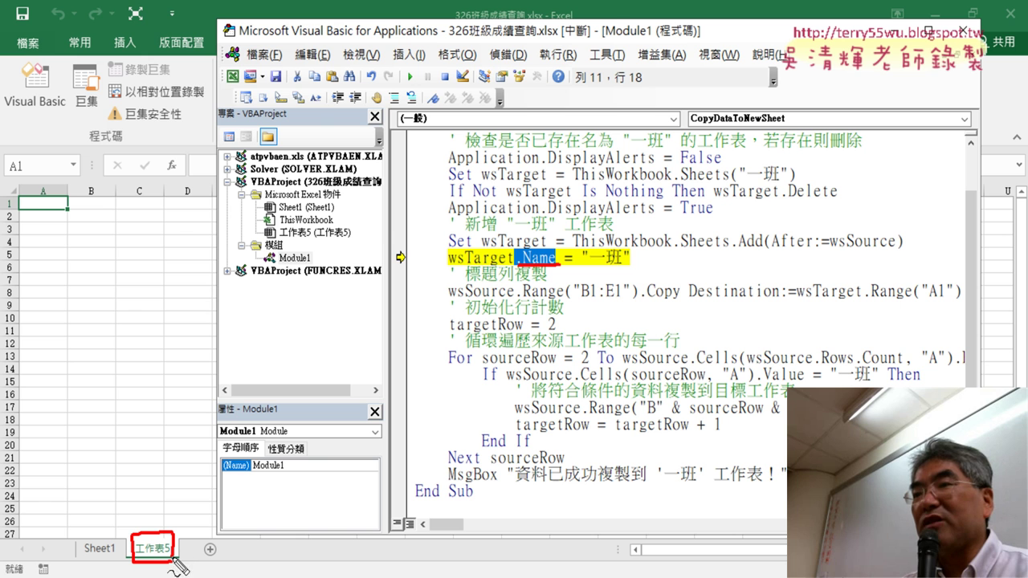
pyautogui.moveTo(631, 277)
pyautogui.mouseDown()
pyautogui.moveTo(638, 257)
pyautogui.moveTo(486, 201)
pyautogui.moveTo(183, 498)
pyautogui.mouseUp()
pyautogui.moveTo(171, 522); pyautogui.dragTo(196, 507)
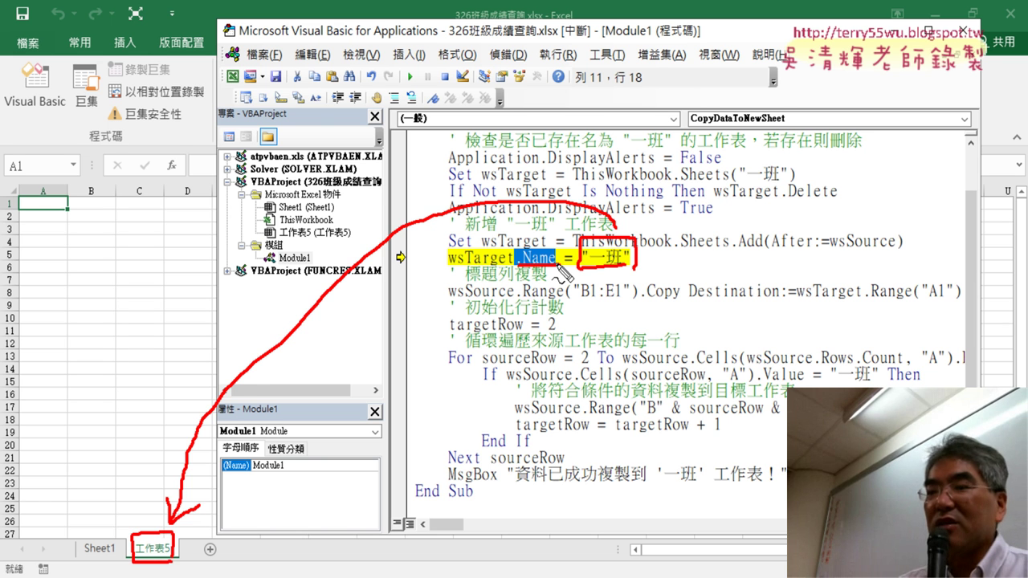
pyautogui.press('Escape')
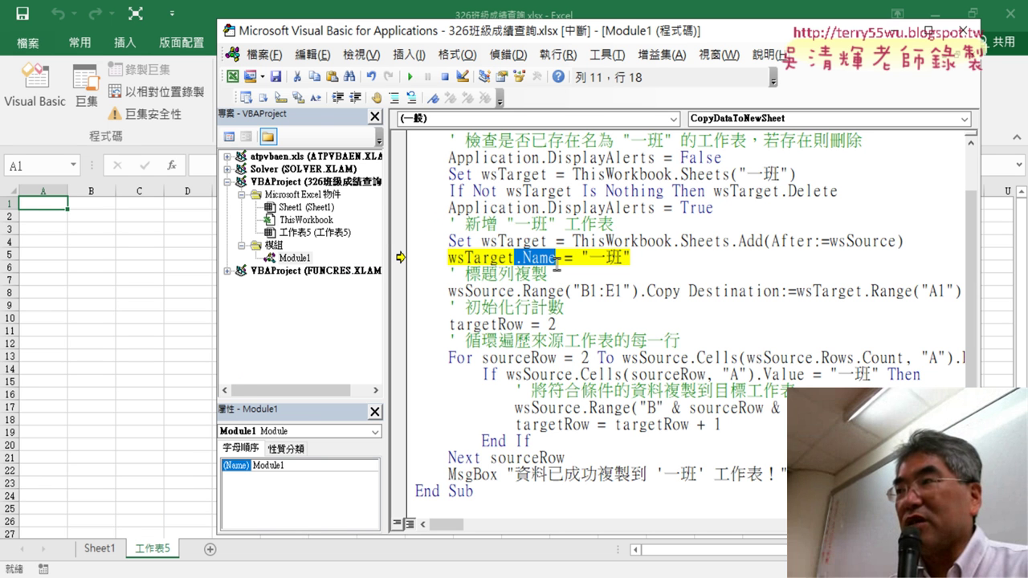
pyautogui.press('F8')
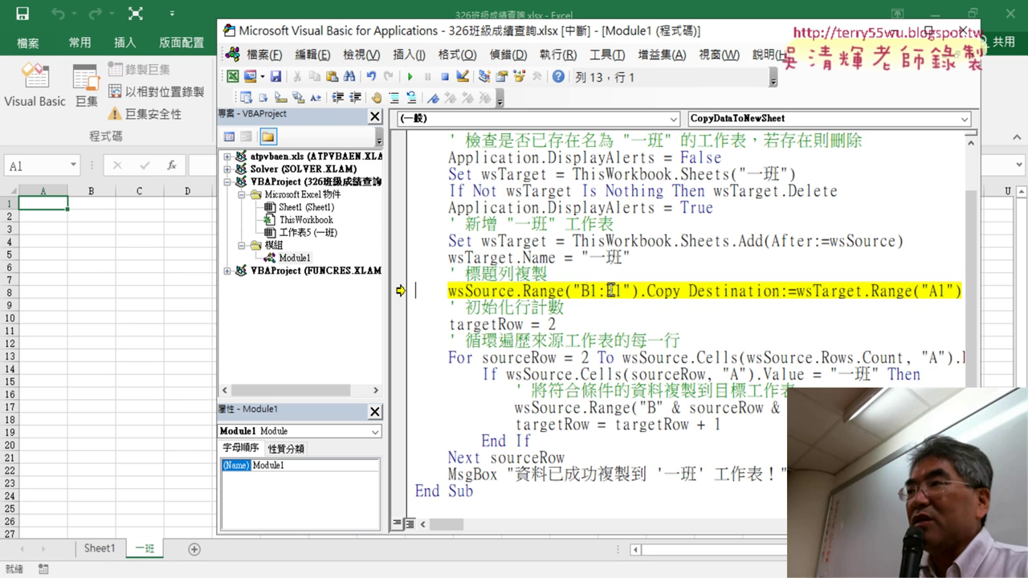
pyautogui.click(100, 549)
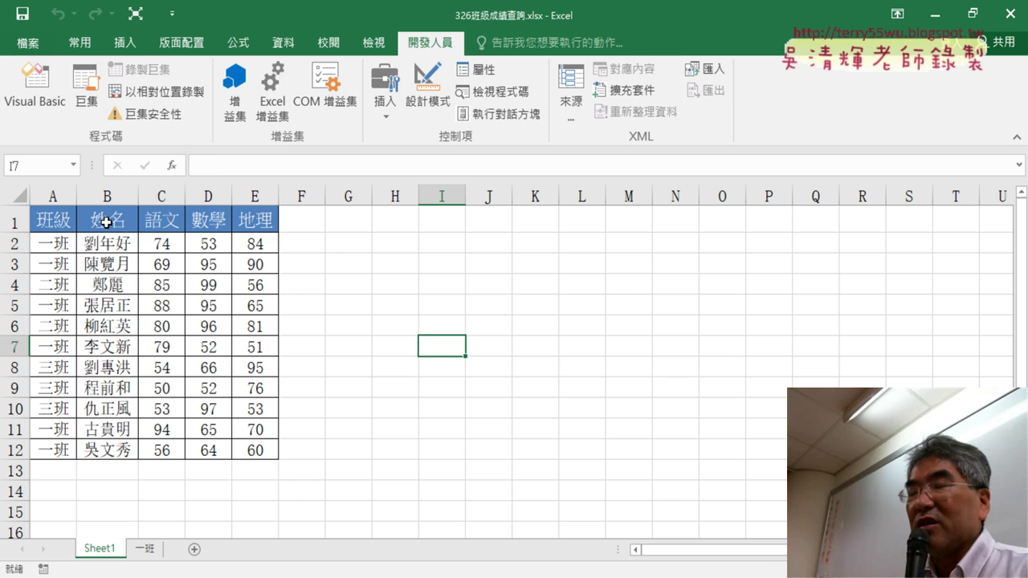
pyautogui.moveTo(106, 222); pyautogui.dragTo(264, 222)
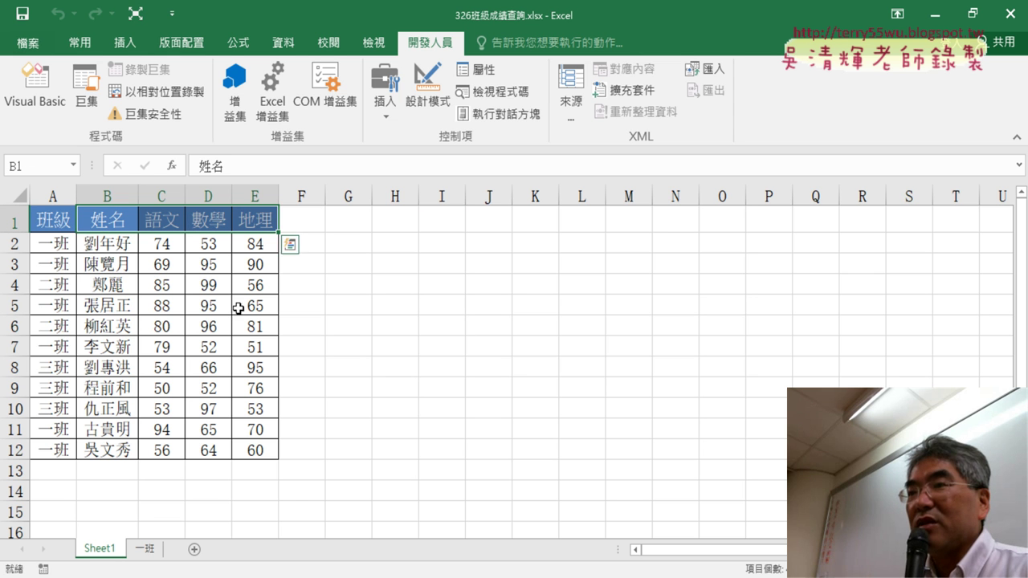
pyautogui.click(149, 549)
pyautogui.click(36, 87)
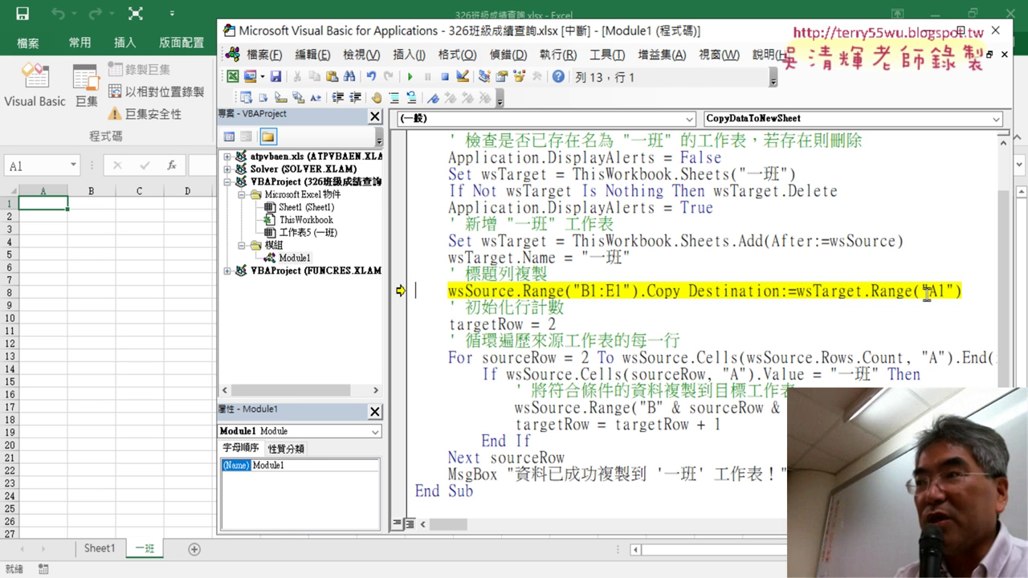
# Switch to English input and step the header-copy line to copy the headers to 一班.
pyautogui.press('shift')
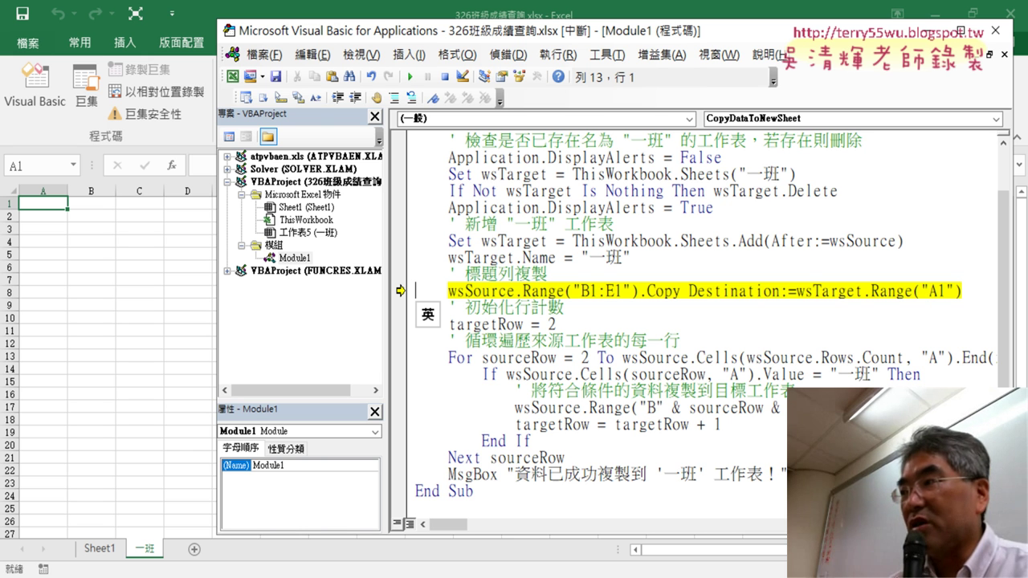
pyautogui.press('super+space')
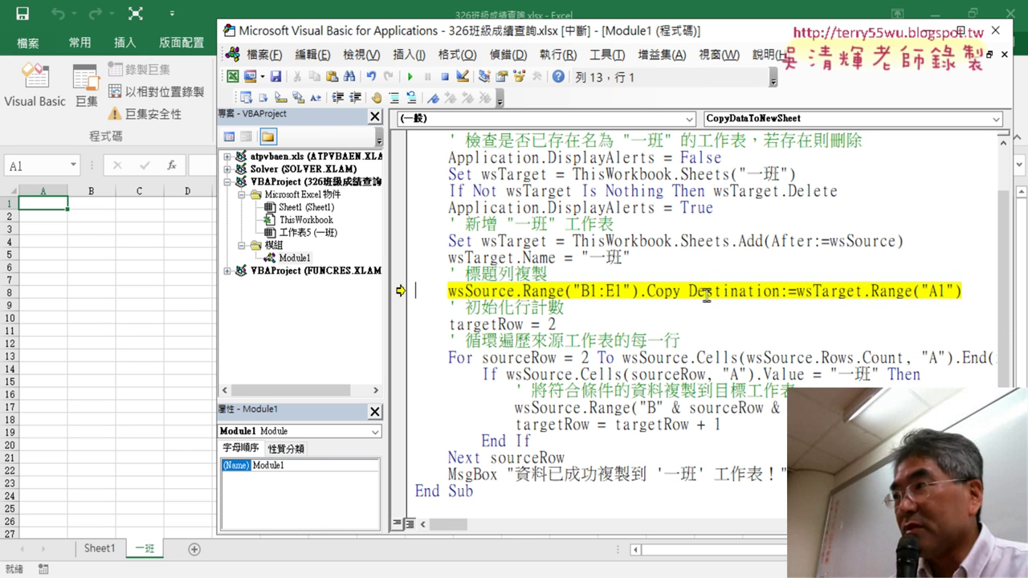
pyautogui.click(706, 291)
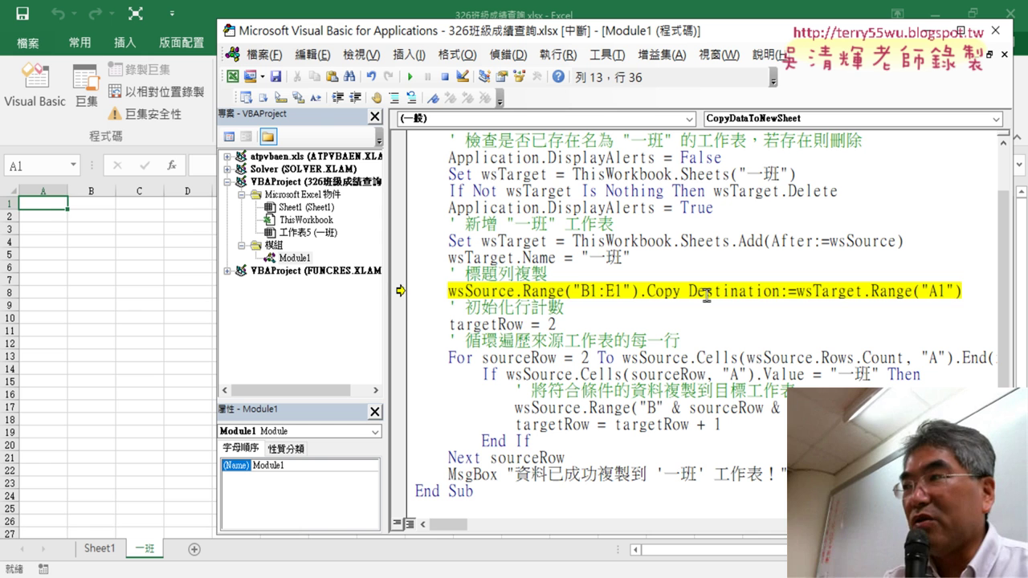
pyautogui.press('F8')
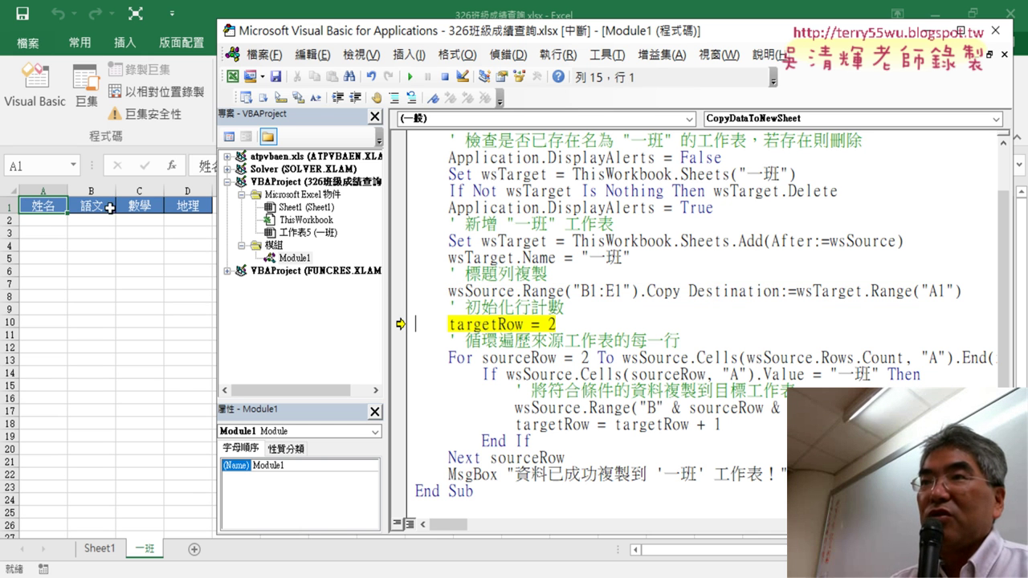
# Compare Sheet1 with the 姓名/語文/數學/地理 headers on 一班, then highlight Range("B1:E1").Copy.
pyautogui.click(100, 548)
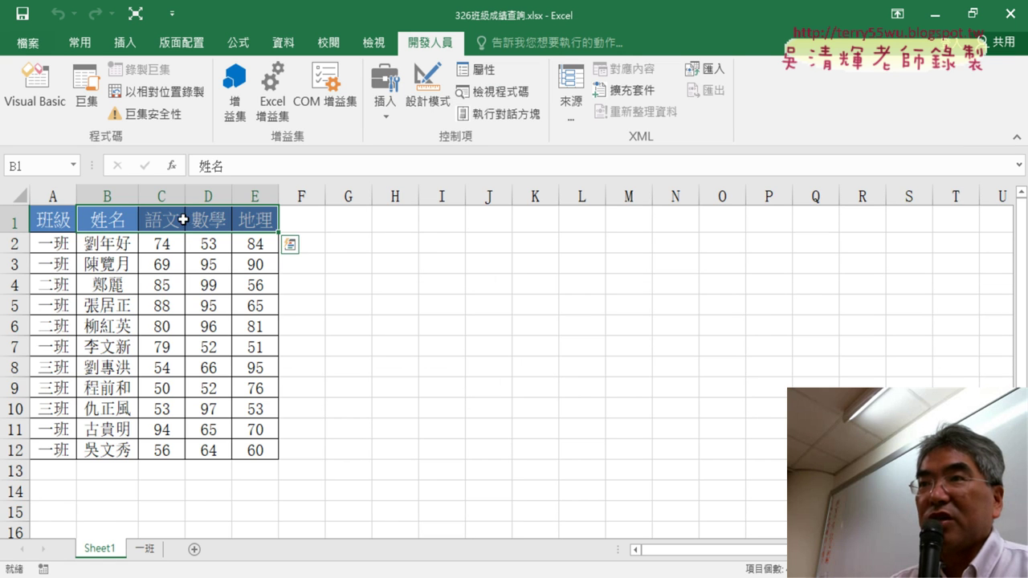
pyautogui.click(147, 549)
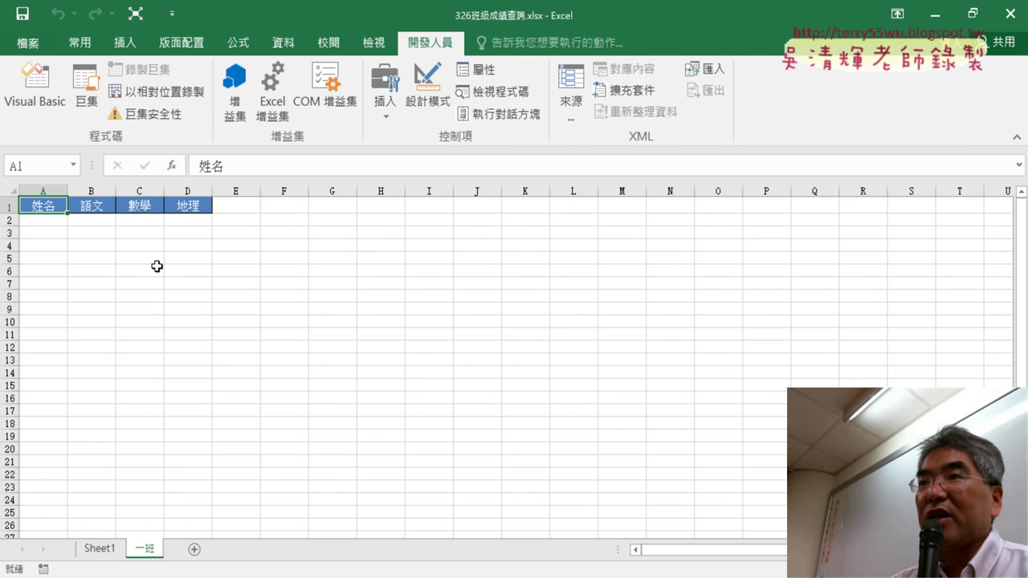
pyautogui.click(34, 89)
pyautogui.moveTo(689, 291); pyautogui.dragTo(523, 291)
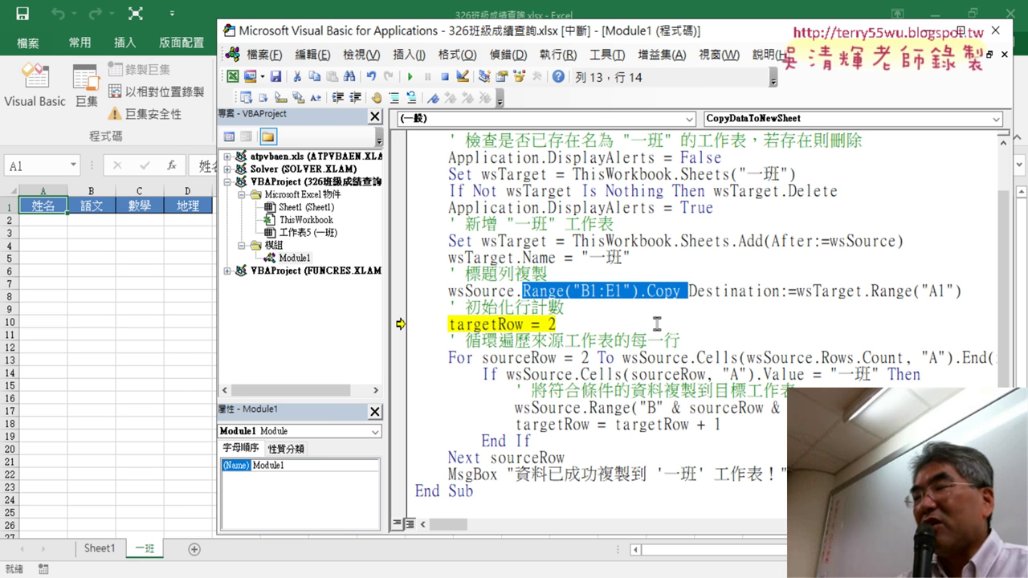
# Delete and restore Destination:= in the copy line, mark targetRow's 2, and widen the code pane.
pyautogui.moveTo(523, 291); pyautogui.dragTo(448, 291)
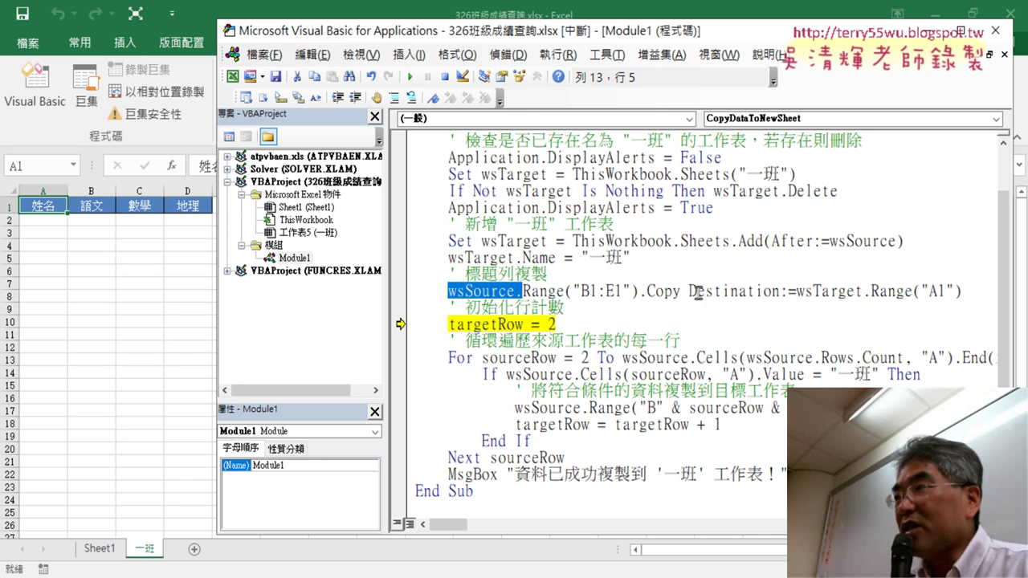
pyautogui.moveTo(688, 291); pyautogui.dragTo(793, 294)
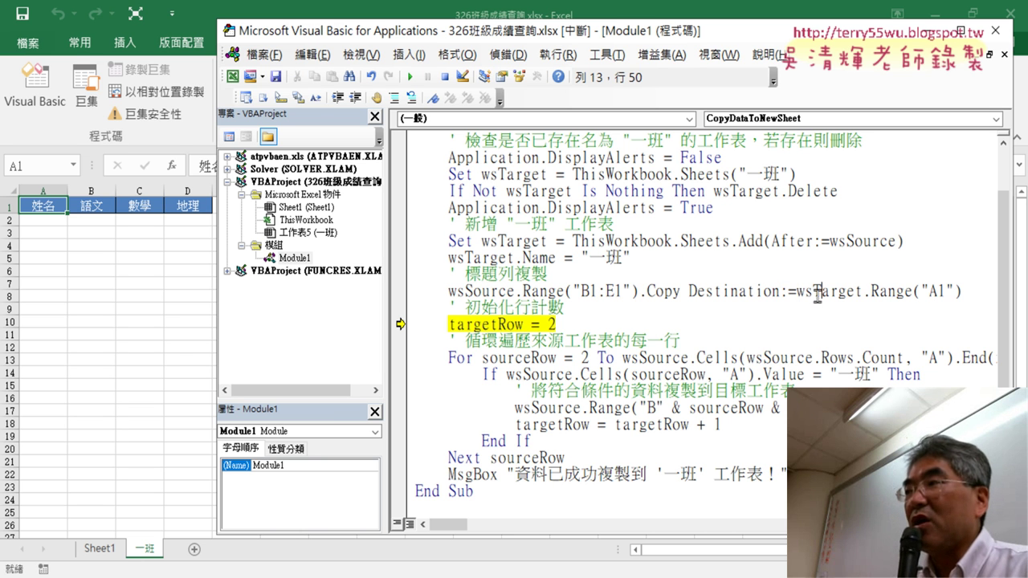
pyautogui.moveTo(688, 291); pyautogui.dragTo(799, 296)
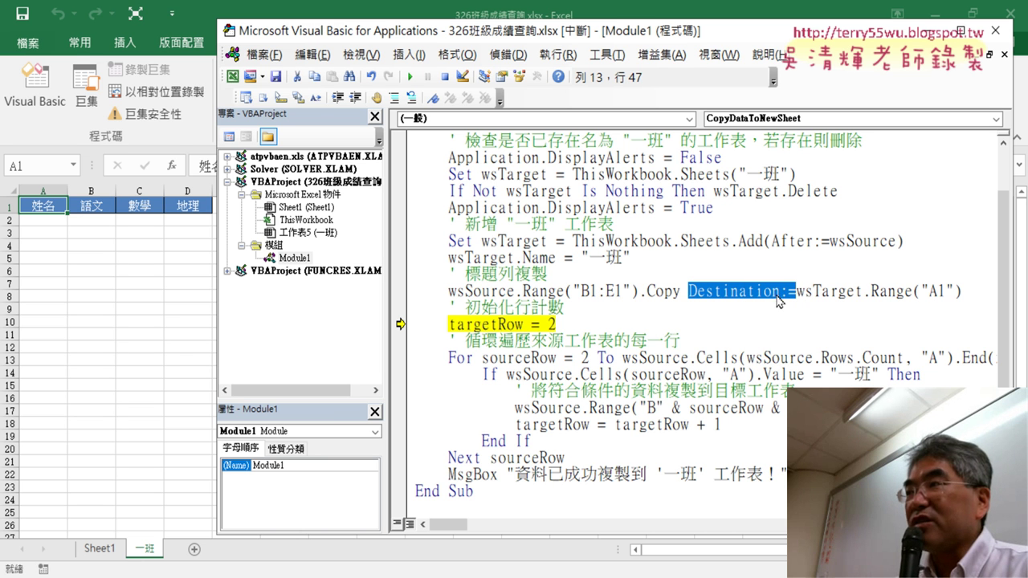
pyautogui.press('Delete')
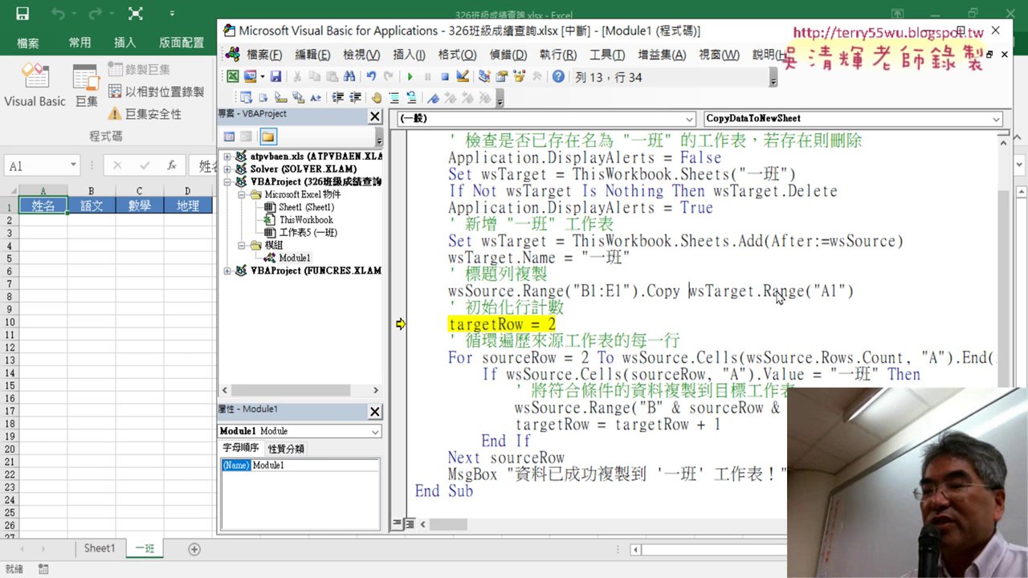
pyautogui.hotkey('ctrl', 'z')
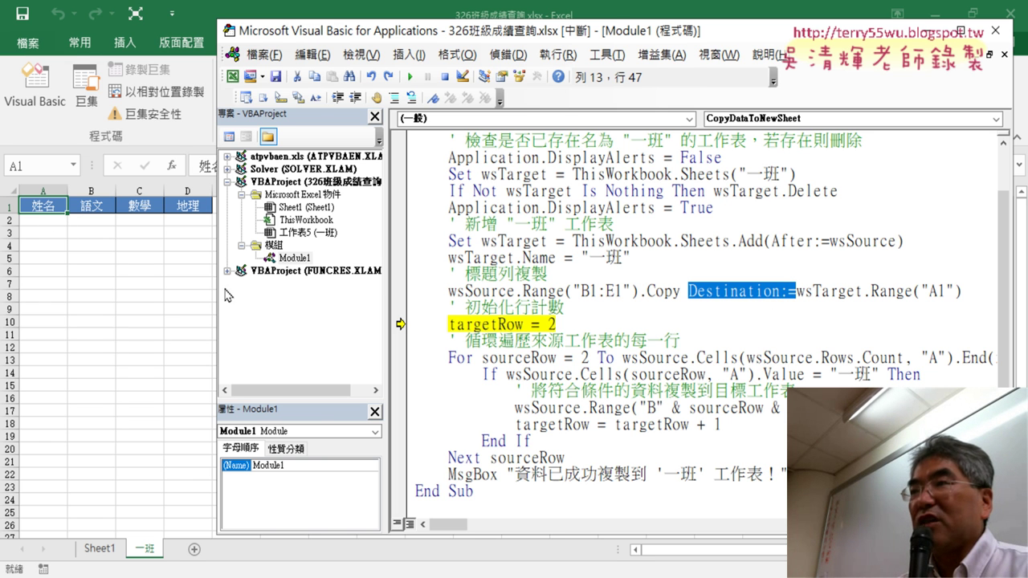
pyautogui.doubleClick(553, 324)
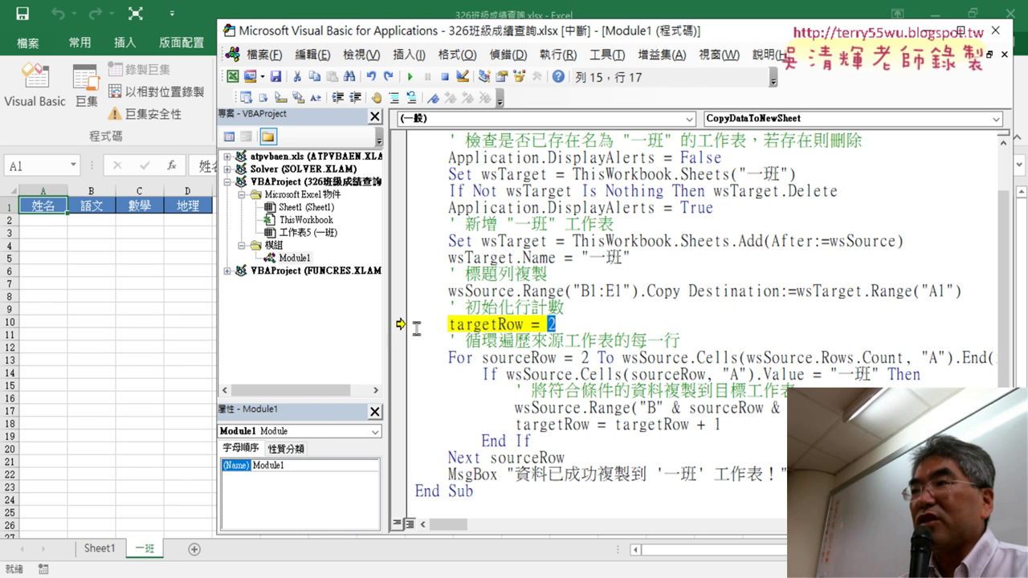
pyautogui.moveTo(385, 322); pyautogui.dragTo(288, 323)
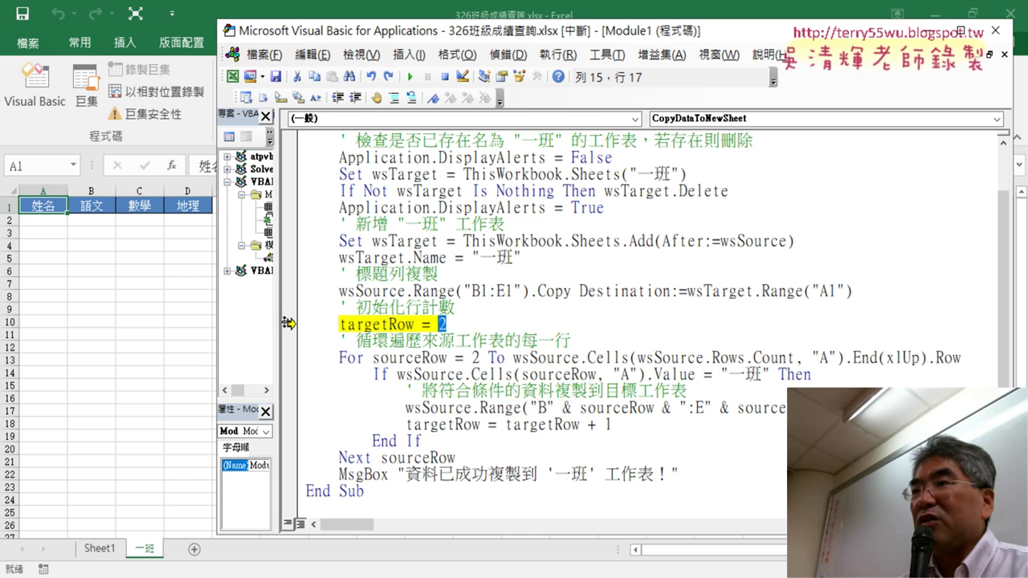
# Highlight the "一班" criterion in the If line, deselect it, and nudge the editor window left.
pyautogui.moveTo(768, 375); pyautogui.dragTo(721, 375)
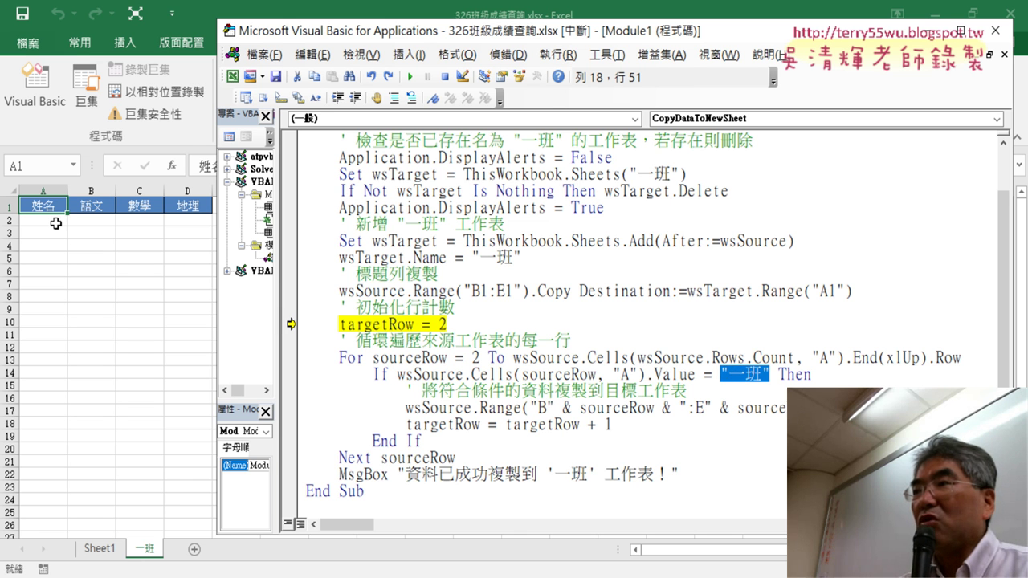
pyautogui.moveTo(640, 410)
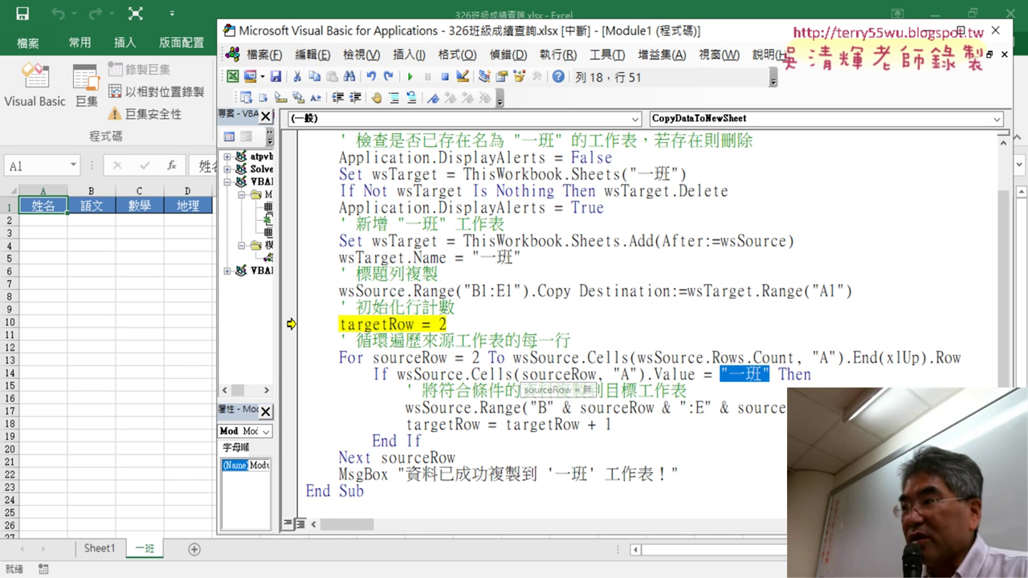
pyautogui.click(853, 408)
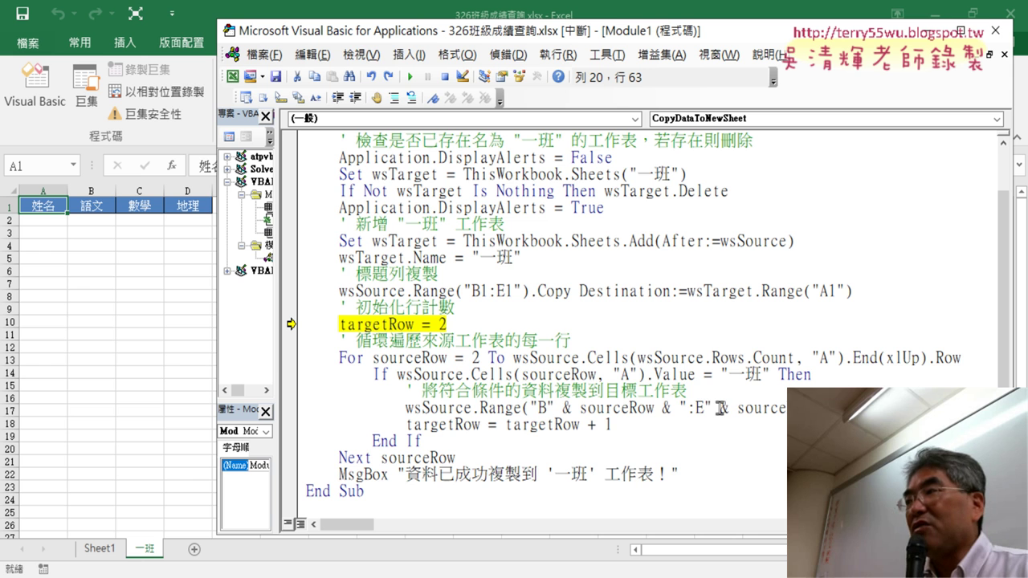
pyautogui.moveTo(384, 42); pyautogui.dragTo(342, 38)
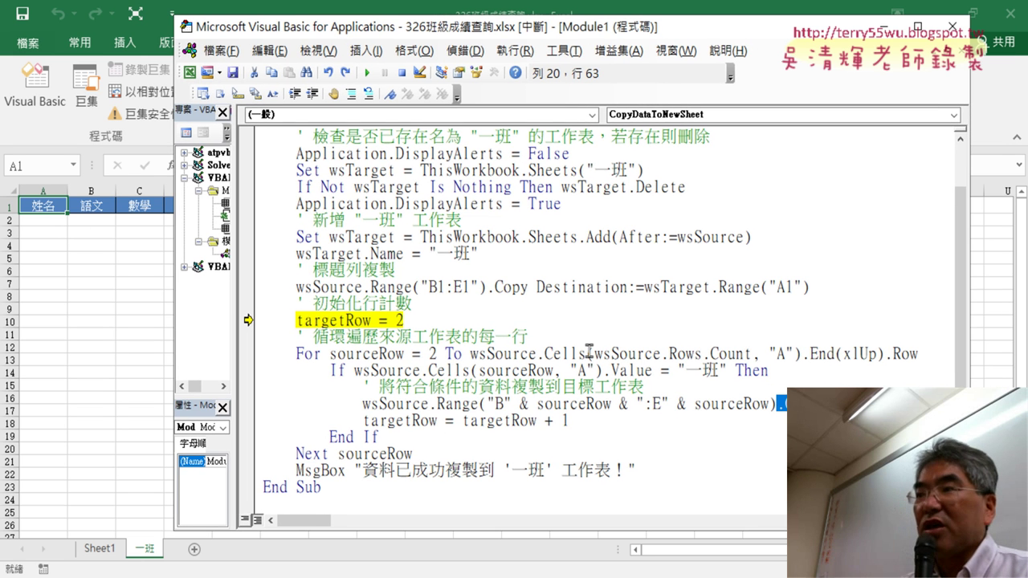
# Inspect targetRow + 1, then step through the loop until two matching 一班 rows are copied.
pyautogui.moveTo(350, 320)
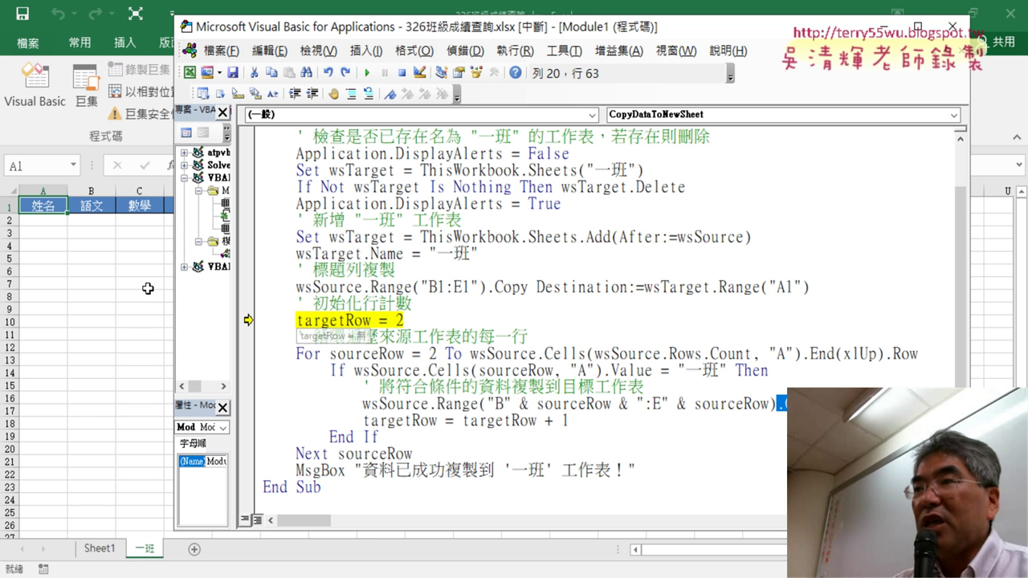
pyautogui.moveTo(570, 421); pyautogui.dragTo(464, 420)
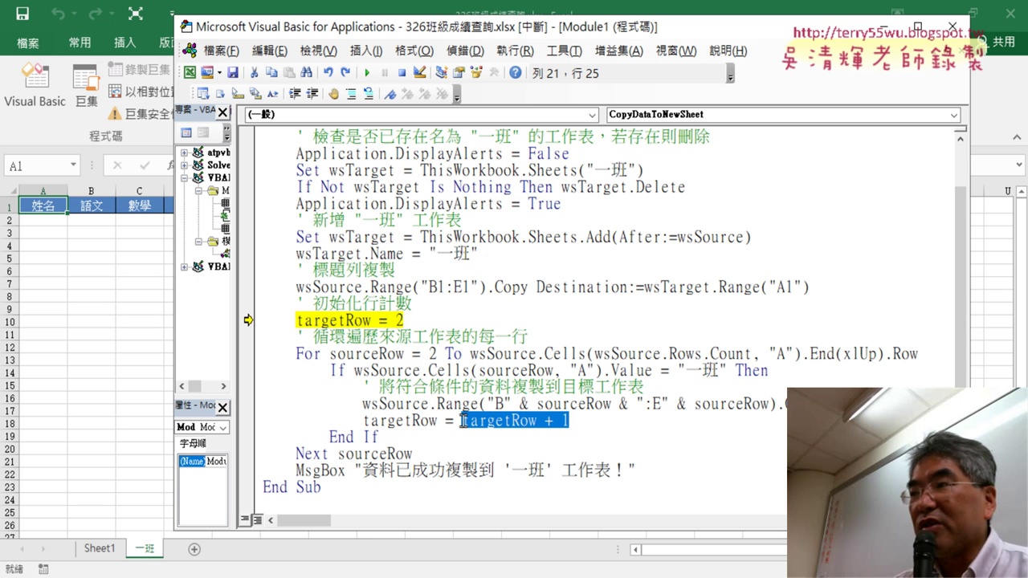
pyautogui.moveTo(522, 424)
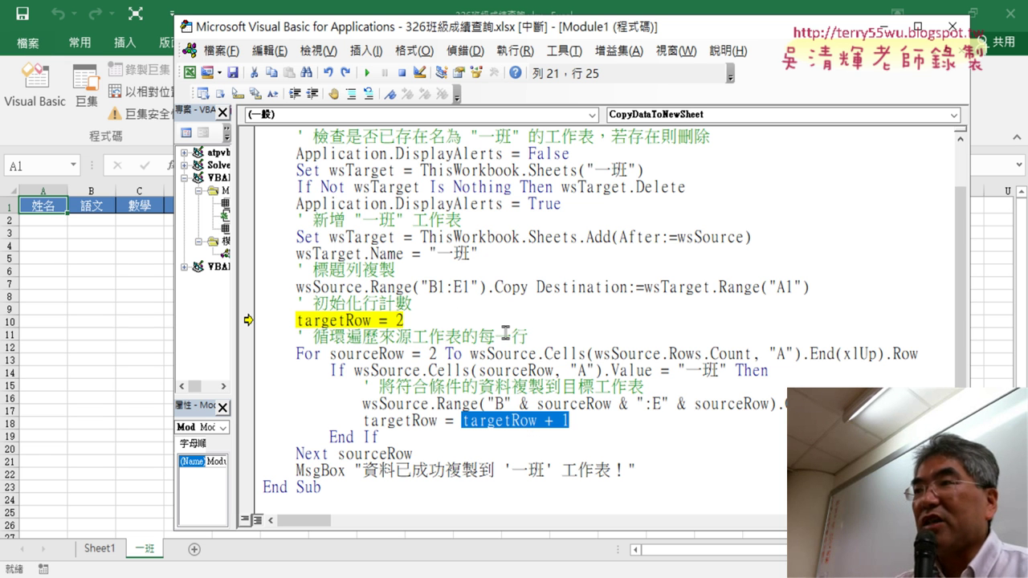
pyautogui.press('F8')
pyautogui.press('F8')
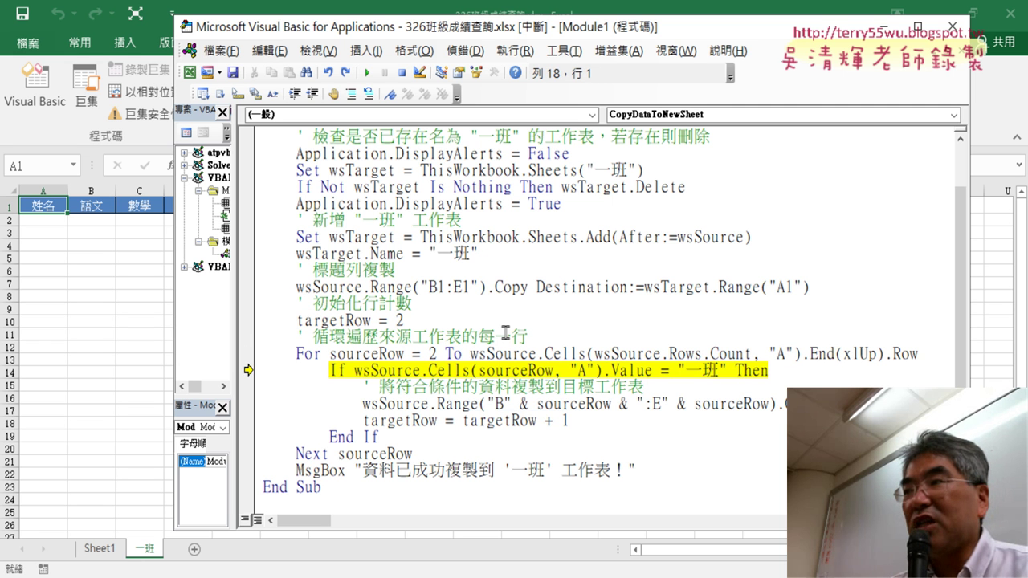
pyautogui.press('F8')
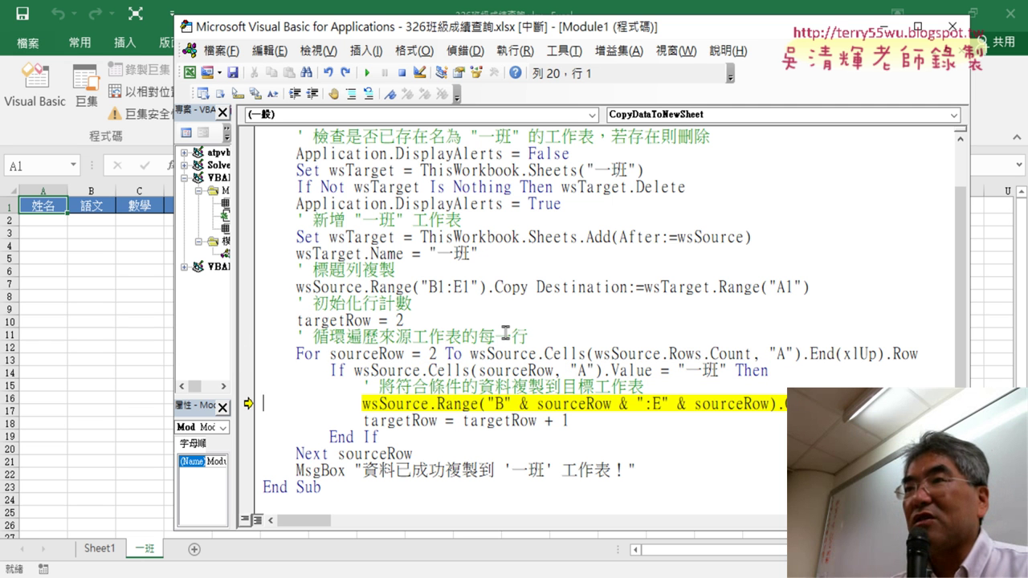
pyautogui.press('F8')
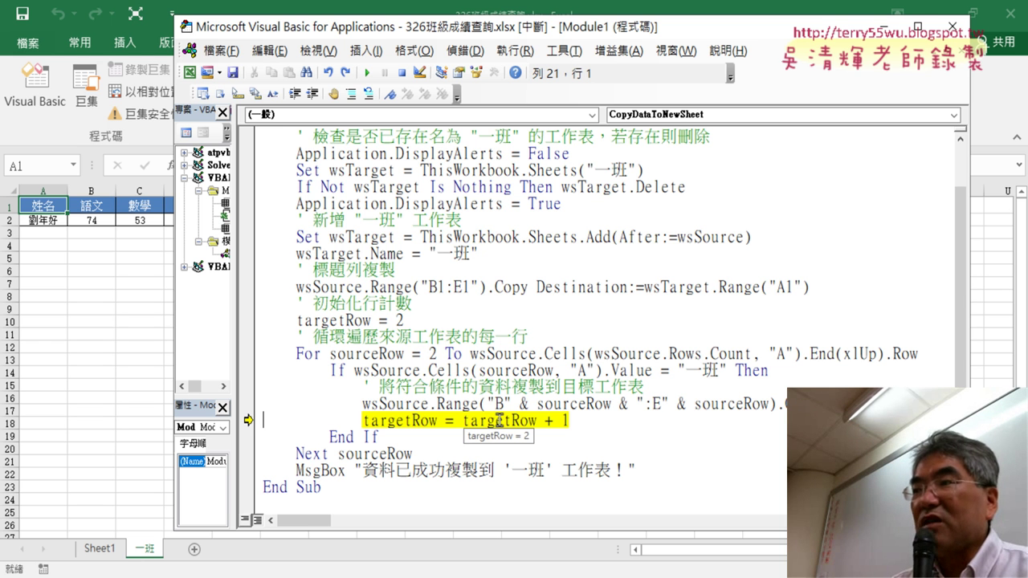
pyautogui.press('F8')
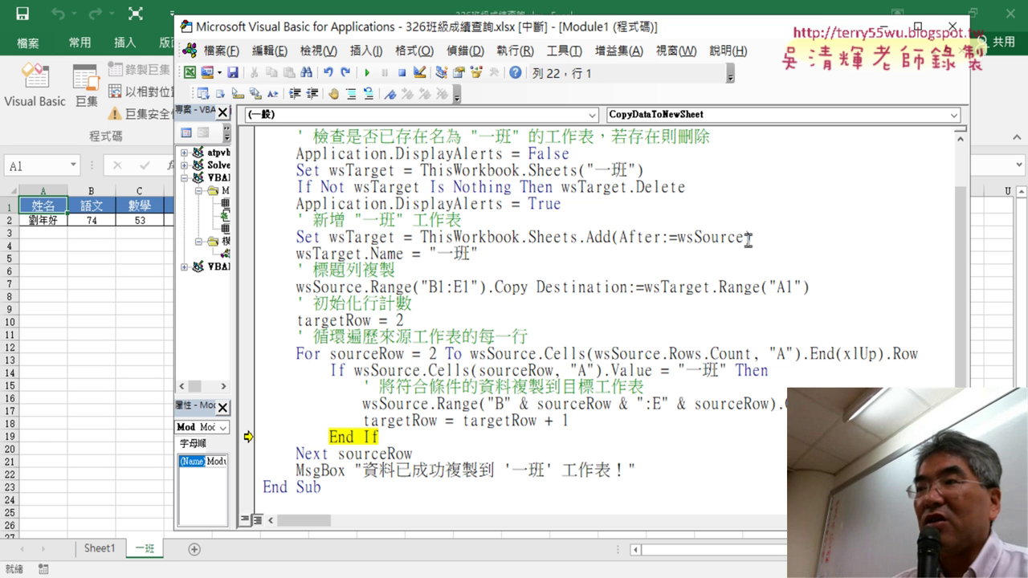
pyautogui.press('F8')
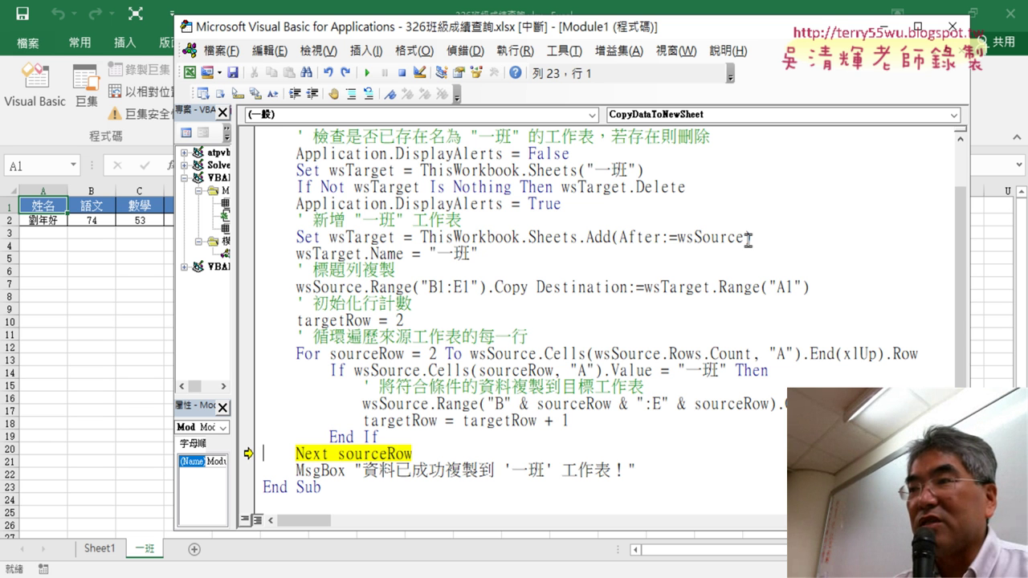
pyautogui.press('F8')
pyautogui.press('F8')
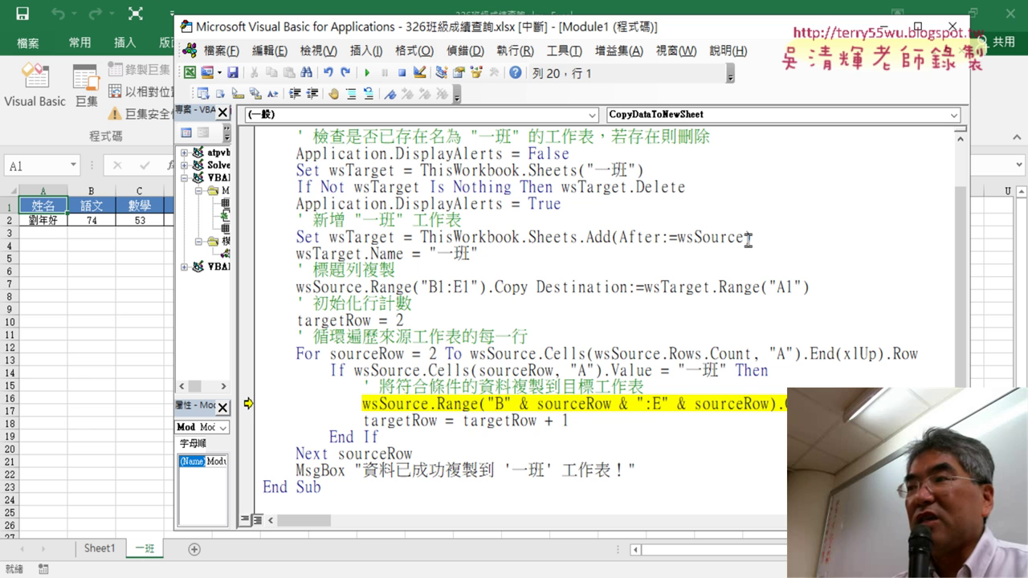
pyautogui.press('F8')
pyautogui.press('F8')
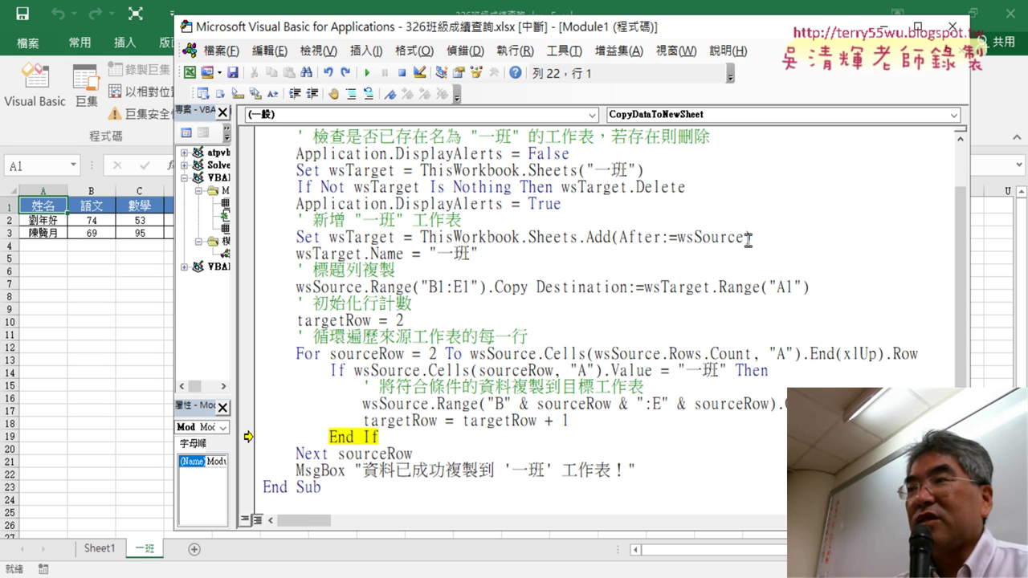
pyautogui.press('F8')
pyautogui.press('F8')
pyautogui.press('F8')
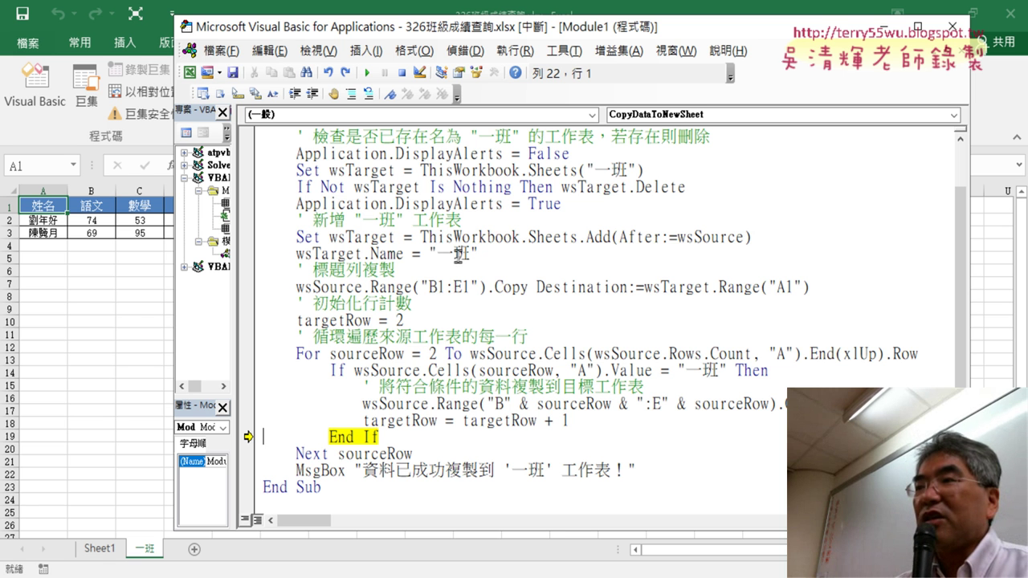
# Compare Sheet1 with the copied rows on 一班, then return to the code at the MsgBox statement.
pyautogui.click(100, 551)
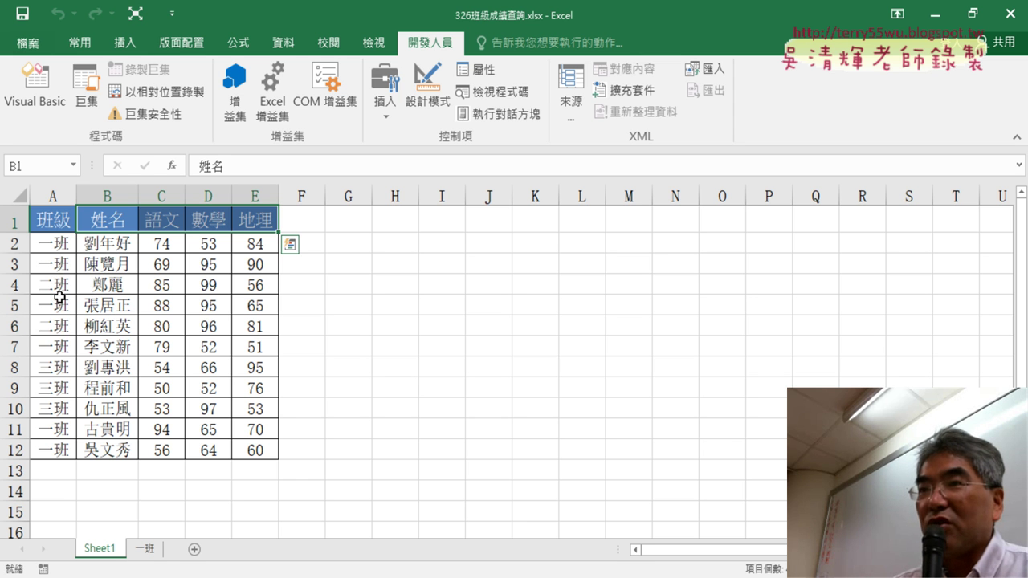
pyautogui.click(145, 551)
pyautogui.hotkey('alt', 'F11')
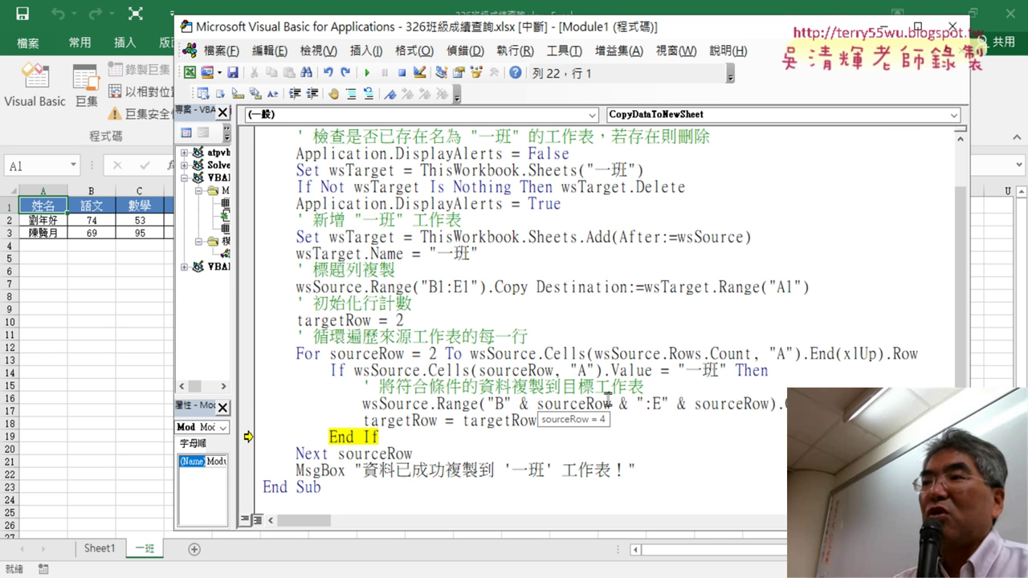
pyautogui.moveTo(295, 472); pyautogui.dragTo(310, 472)
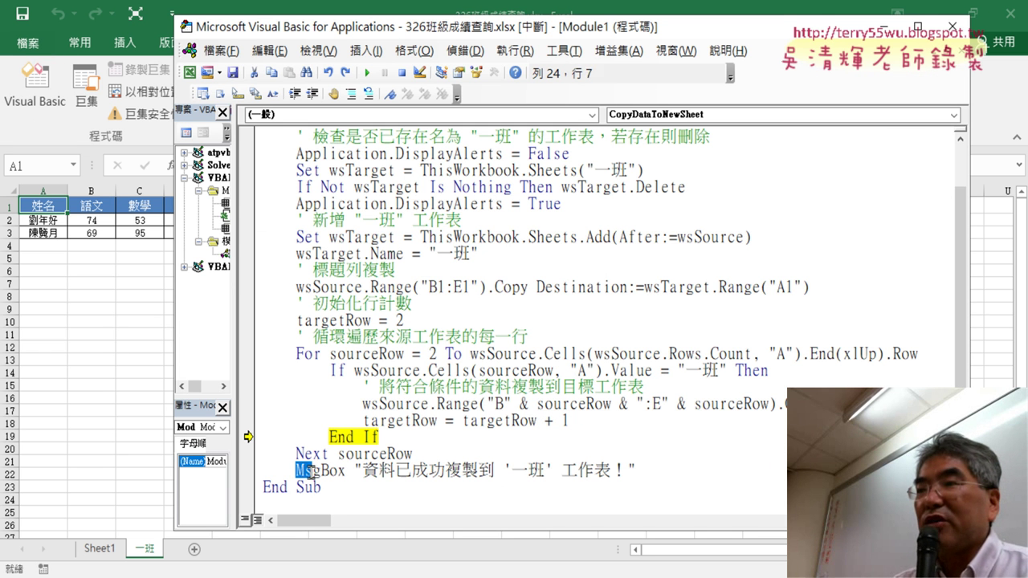
# Run CopyDataToNewSheet to completion, dismiss its message, and delete the MsgBox line.
pyautogui.click(367, 72)
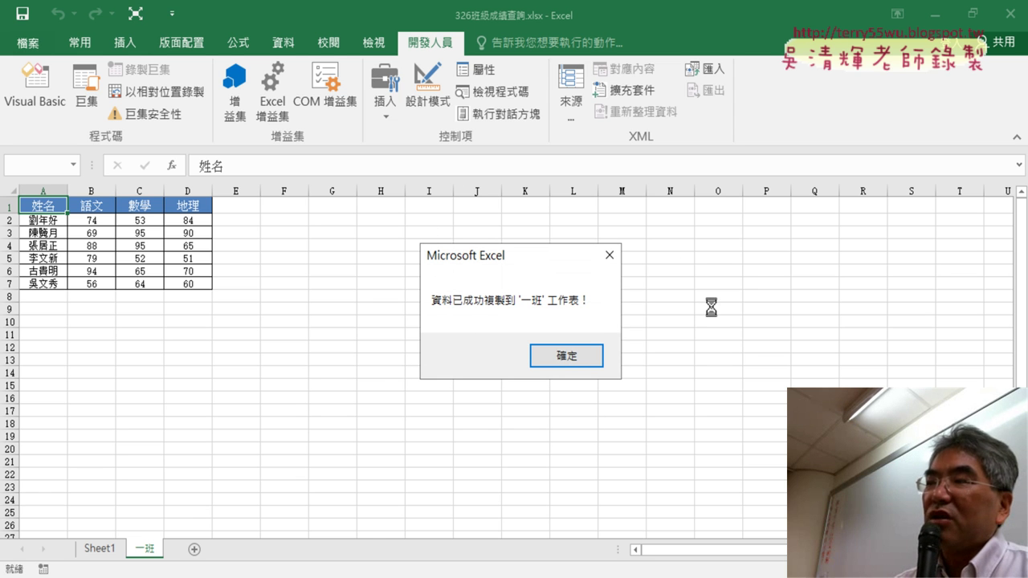
pyautogui.click(609, 255)
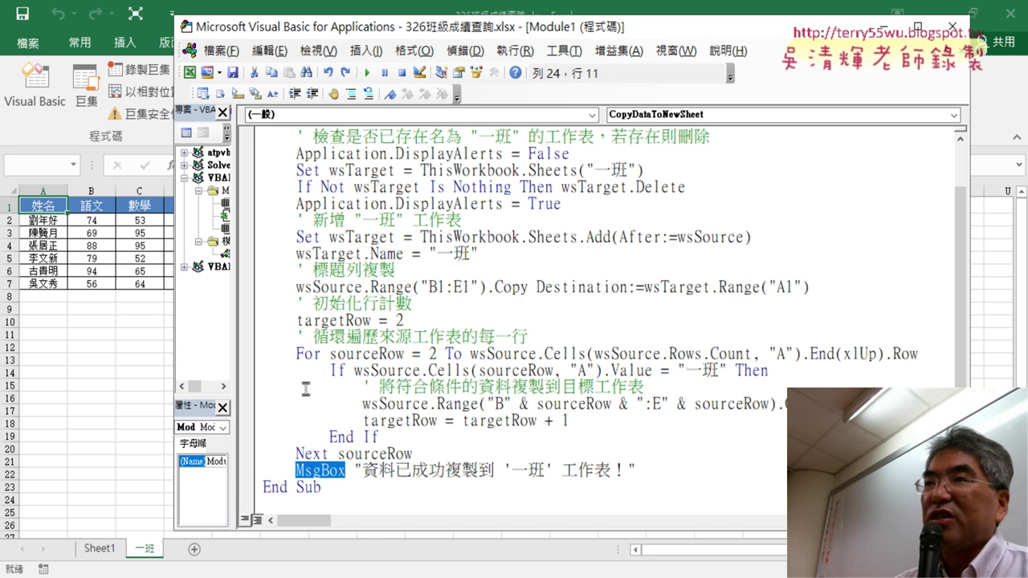
pyautogui.moveTo(637, 470); pyautogui.dragTo(241, 469)
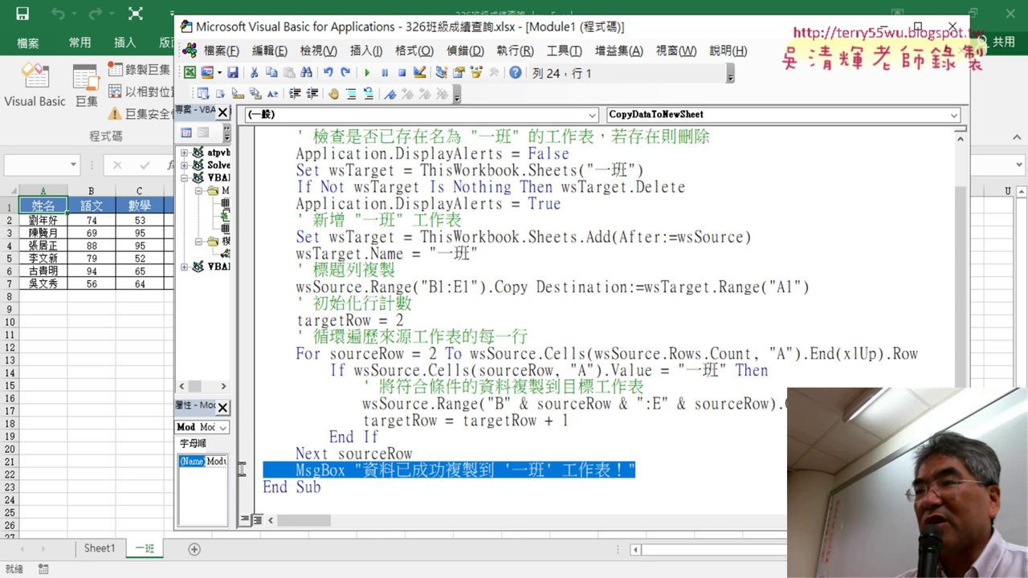
pyautogui.press('BackSpace')
pyautogui.press('BackSpace')
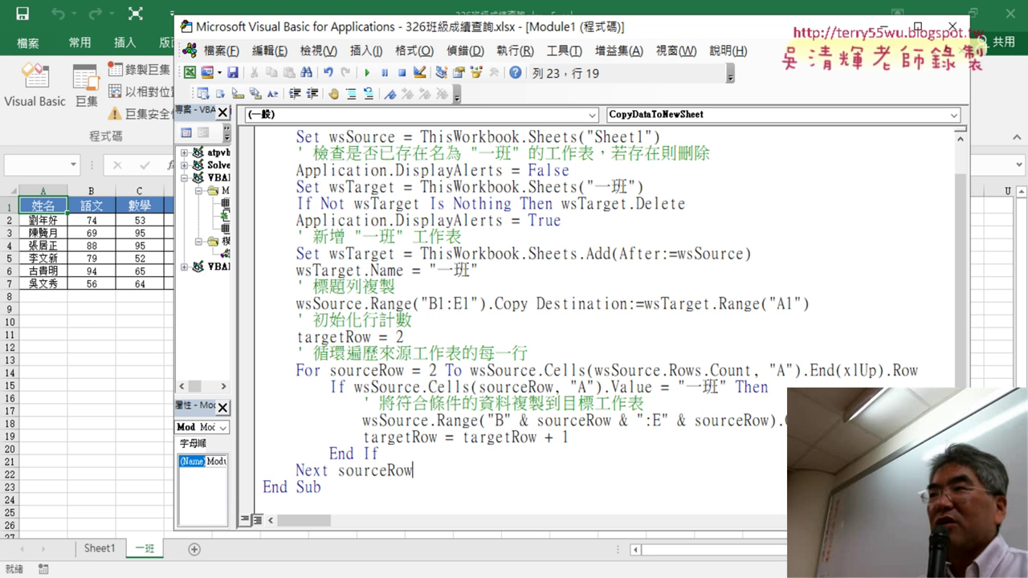
# Maximize the editor, select the CopyDataToNewSheet body, and bring up the Google Doc.
pyautogui.scroll(1, 536, 528)
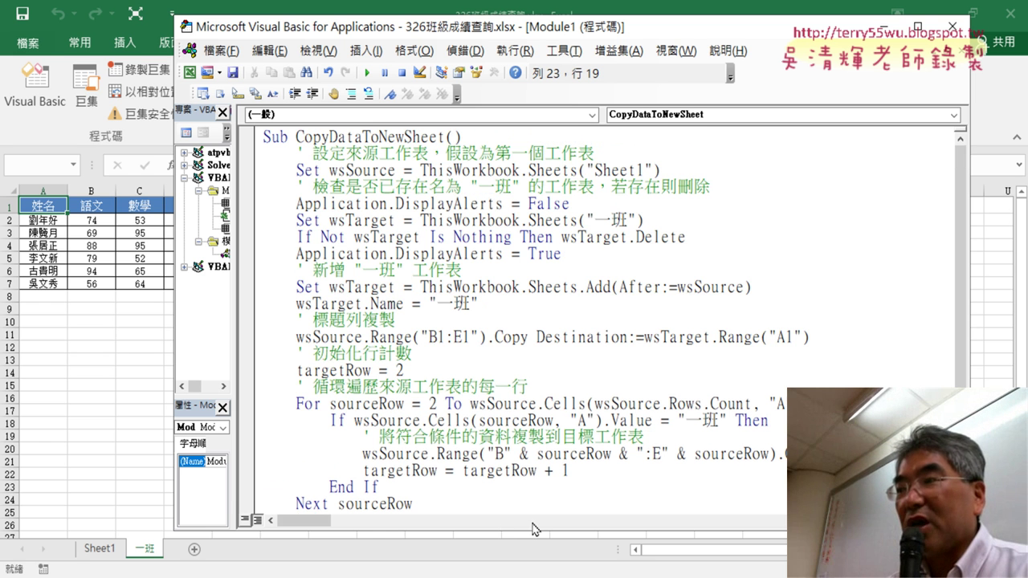
pyautogui.scroll(-1, 536, 528)
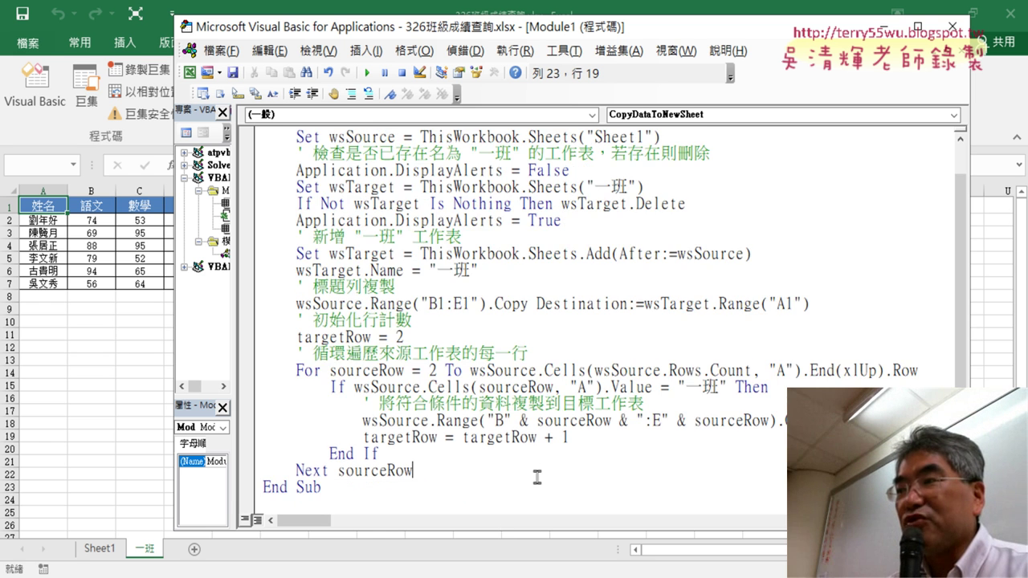
pyautogui.doubleClick(529, 540)
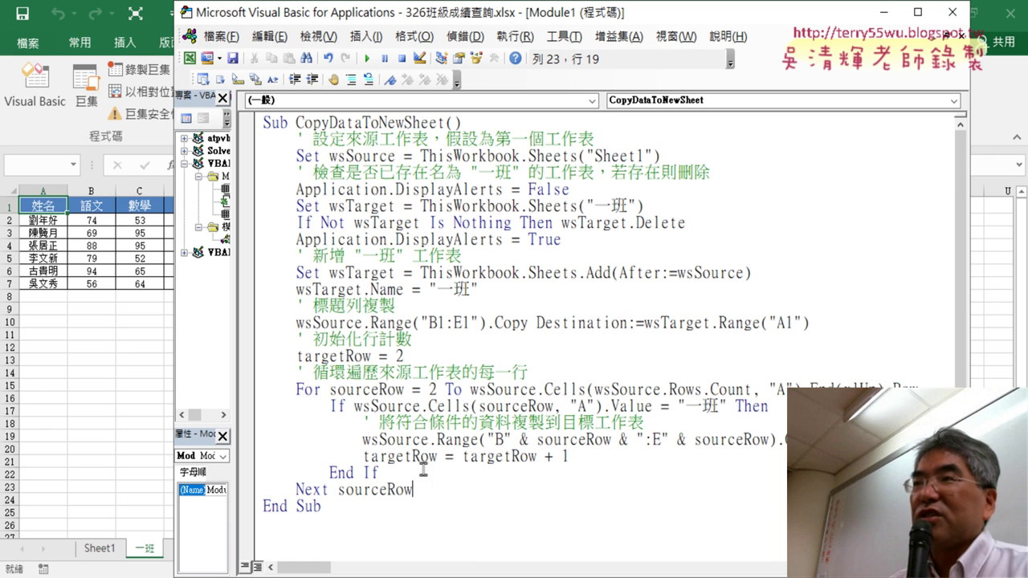
pyautogui.moveTo(418, 490); pyautogui.dragTo(254, 145)
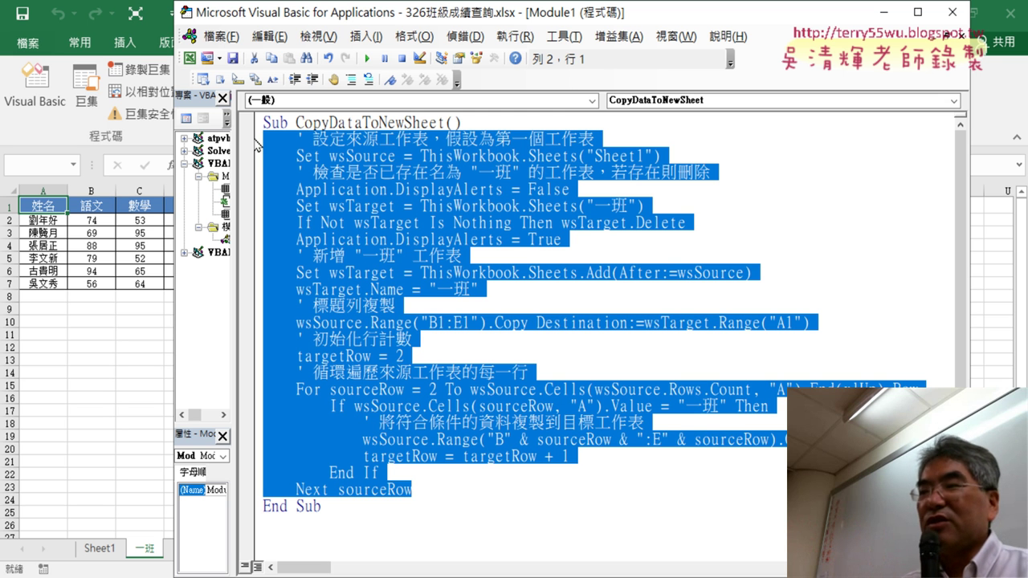
pyautogui.hotkey('alt', 'Tab')
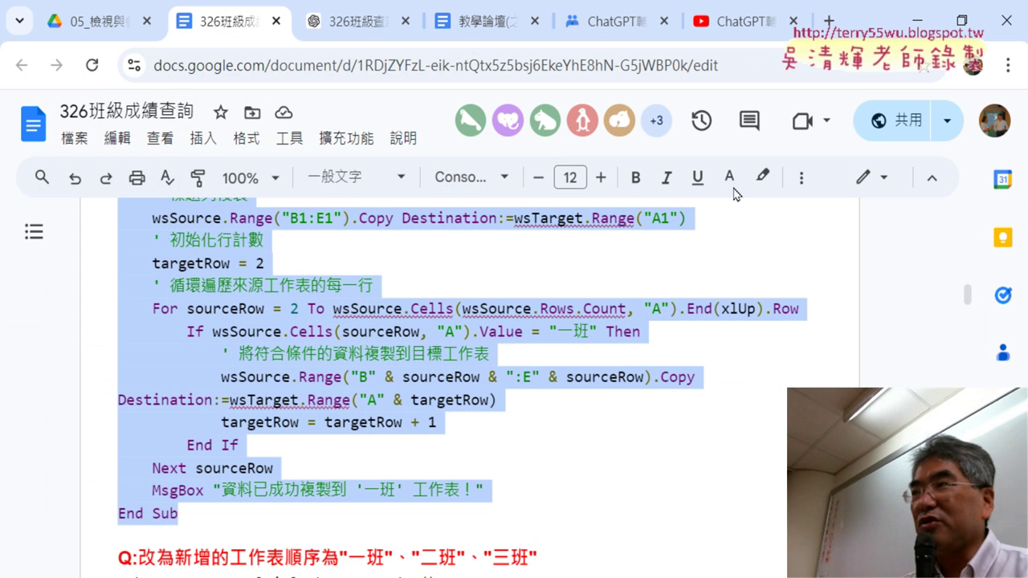
# Review the ChatGPT conversation, then highlight the red question heading in the Google Doc.
pyautogui.click(357, 24)
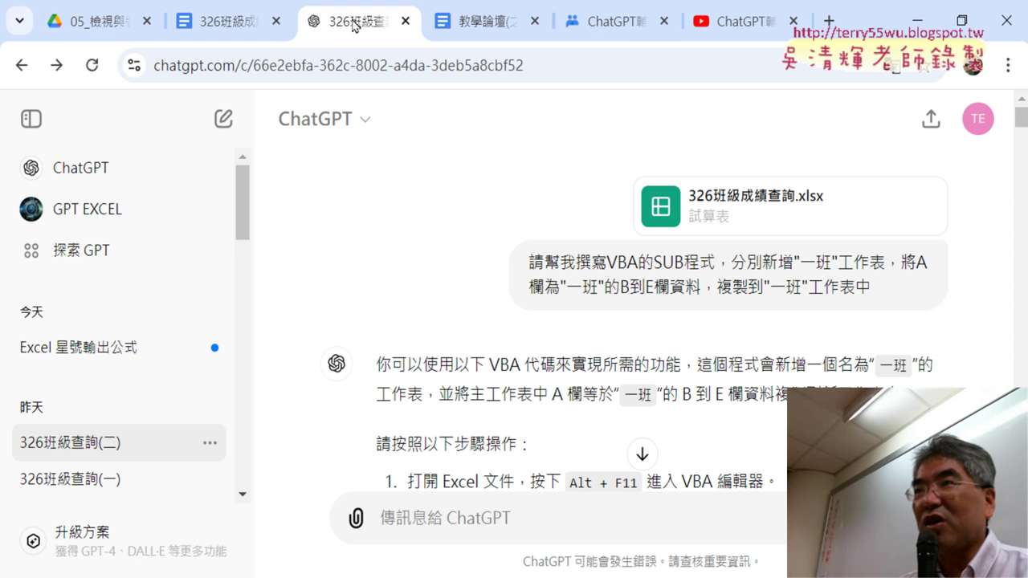
pyautogui.scroll(-1, 519, 287)
pyautogui.scroll(-5, 581, 287)
pyautogui.scroll(-5, 602, 287)
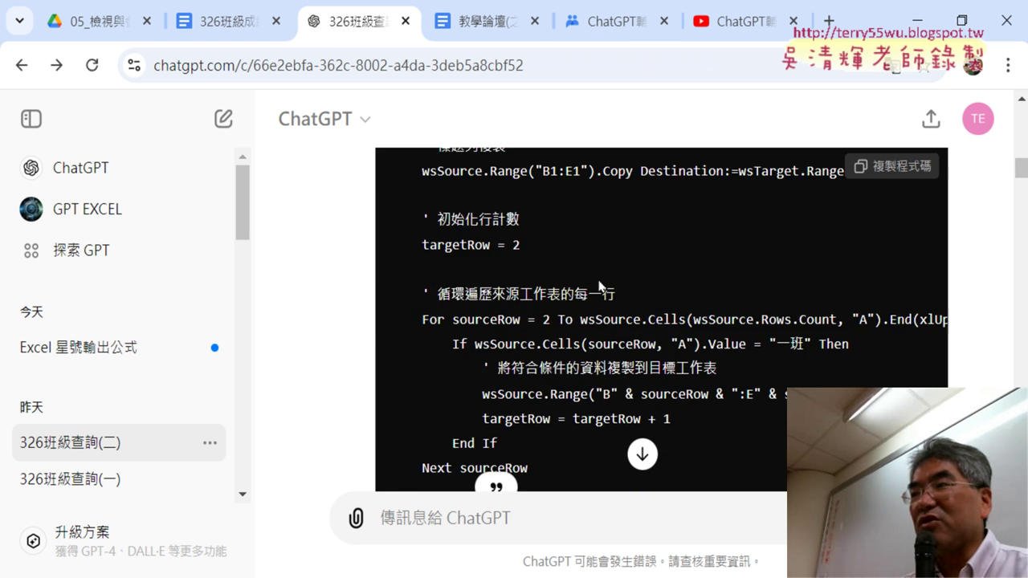
pyautogui.scroll(-5, 682, 306)
pyautogui.scroll(-3, 813, 328)
pyautogui.scroll(-5, 813, 329)
pyautogui.scroll(-5, 813, 329)
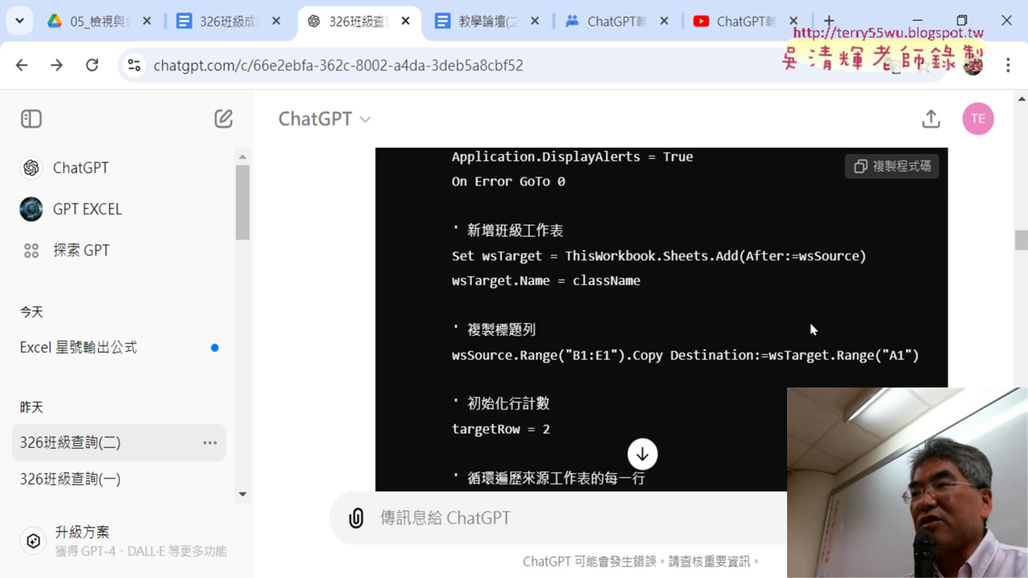
pyautogui.scroll(-5, 813, 328)
pyautogui.click(225, 21)
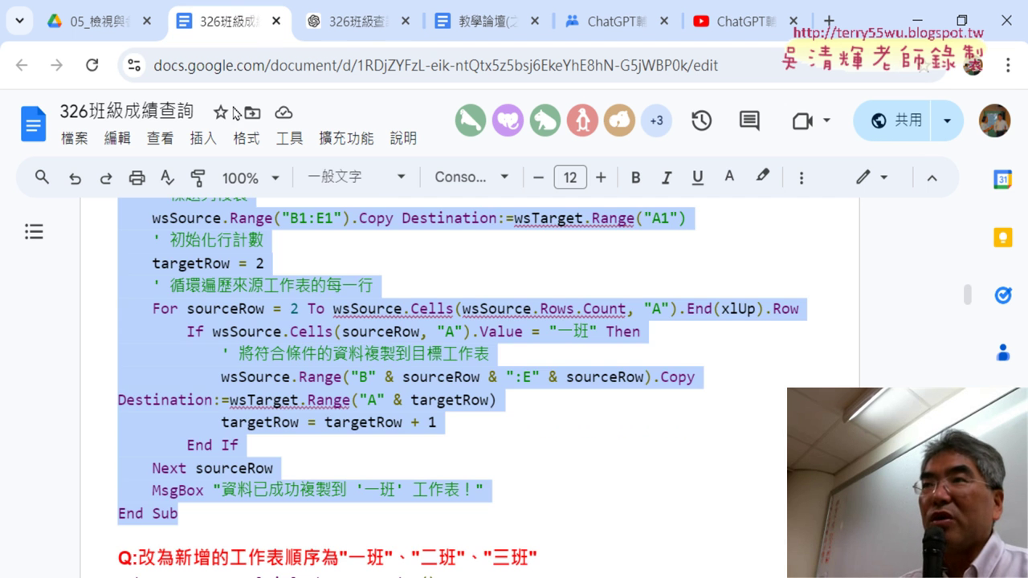
pyautogui.scroll(-1, 284, 298)
pyautogui.scroll(-3, 283, 298)
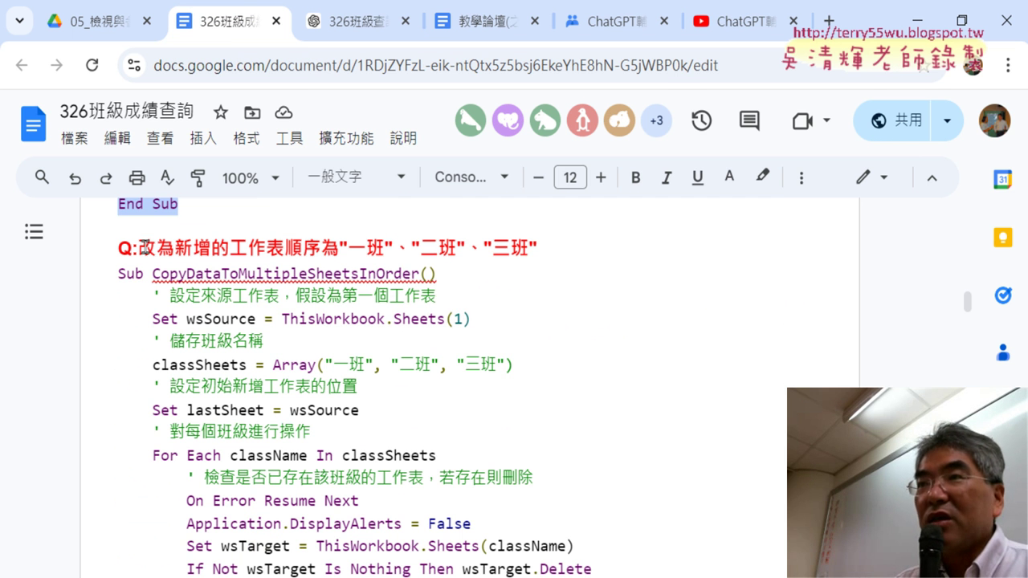
pyautogui.moveTo(138, 249); pyautogui.dragTo(174, 249)
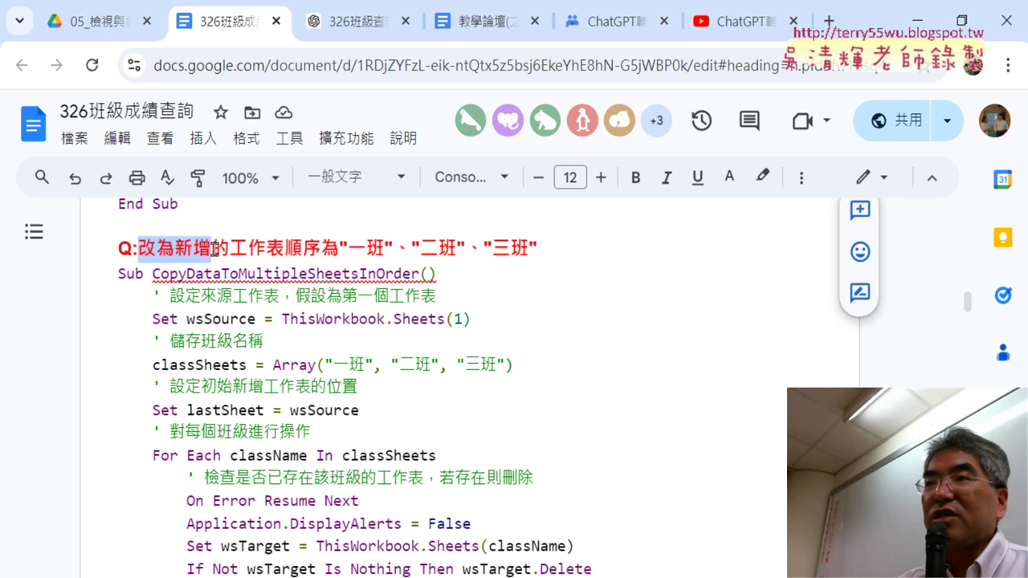
pyautogui.moveTo(175, 249); pyautogui.dragTo(545, 254)
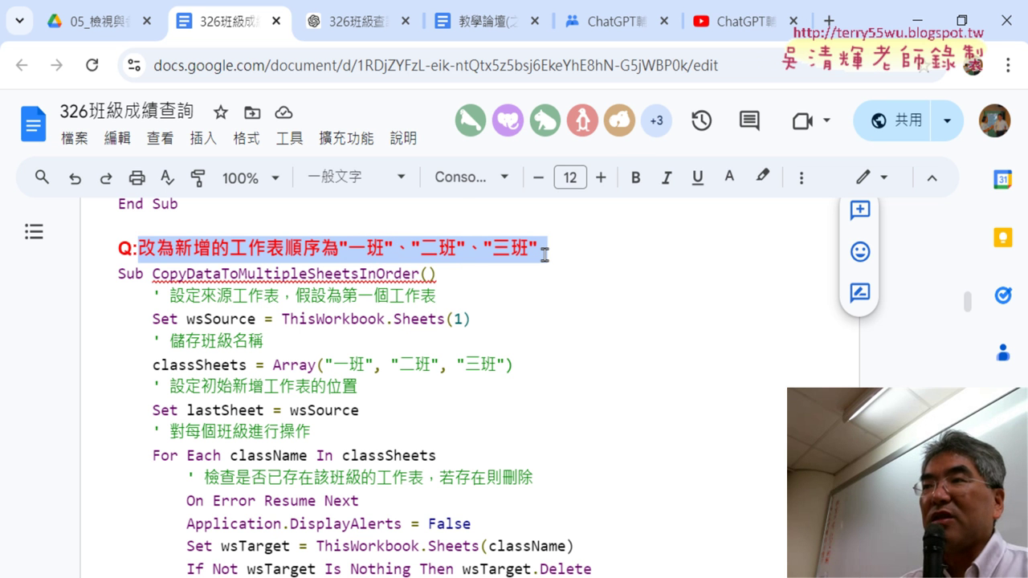
# Select the whole CopyDataToMultipleSheetsInOrder macro from its Sub line through End Sub.
pyautogui.click(118, 274)
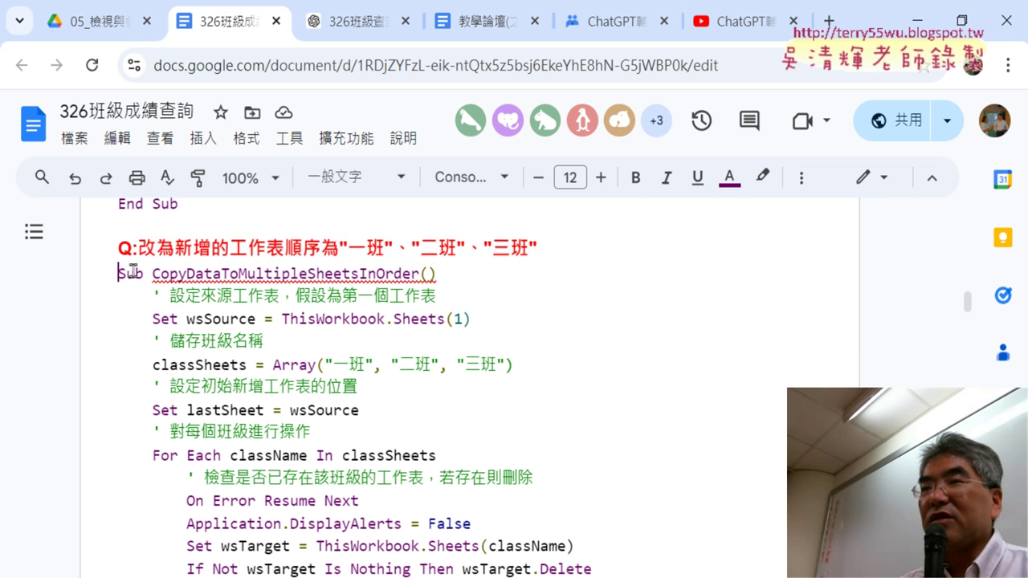
pyautogui.scroll(-3, 488, 376)
pyautogui.scroll(-1, 488, 376)
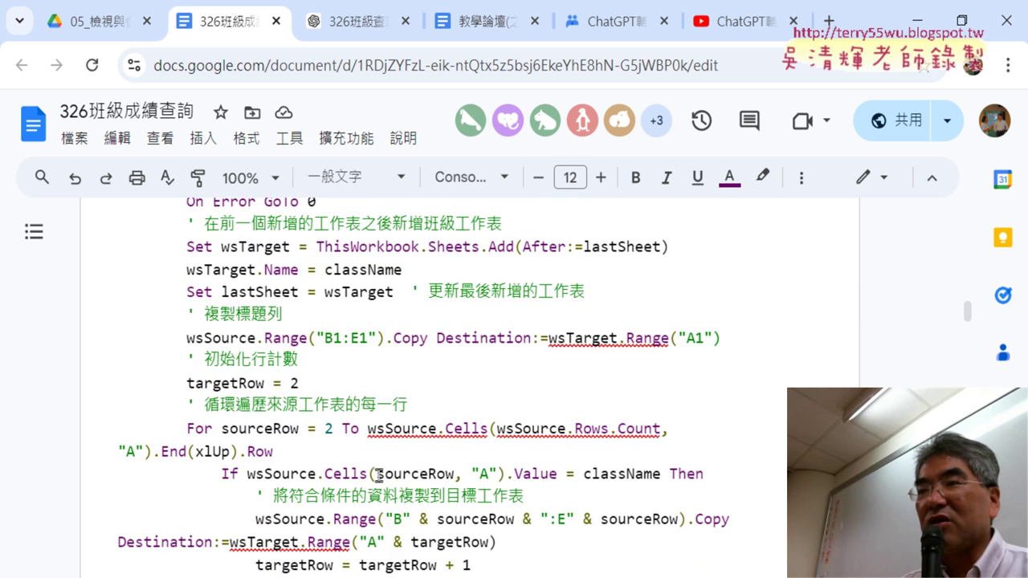
pyautogui.scroll(-2, 275, 478)
pyautogui.keyDown('shift'); pyautogui.click(192, 477); pyautogui.keyUp('shift')
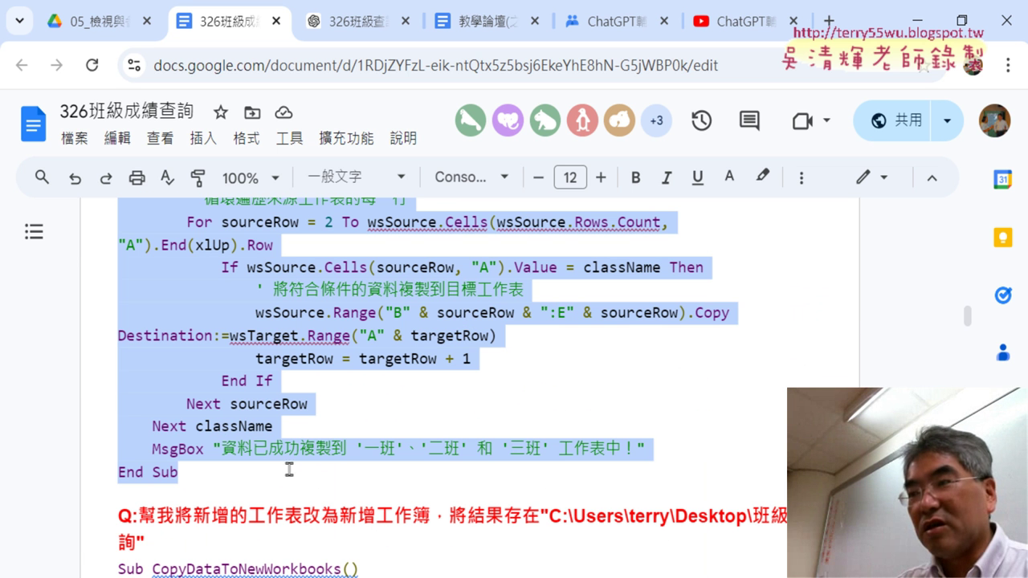
# Paste the CopyDataToMultipleSheetsInOrder macro into Module1 below the first macro.
pyautogui.hotkey('alt', 'Tab')
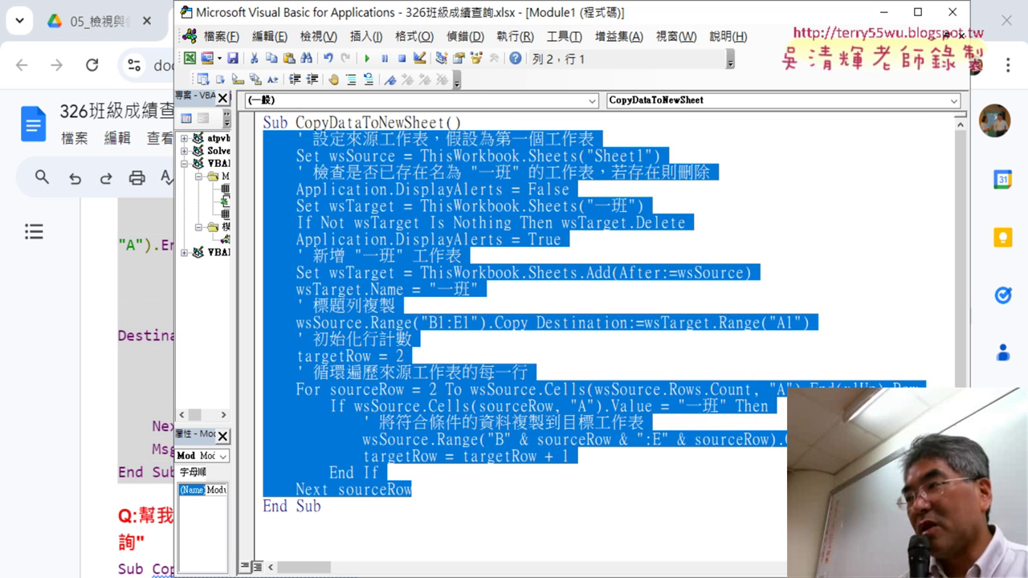
pyautogui.click(326, 521)
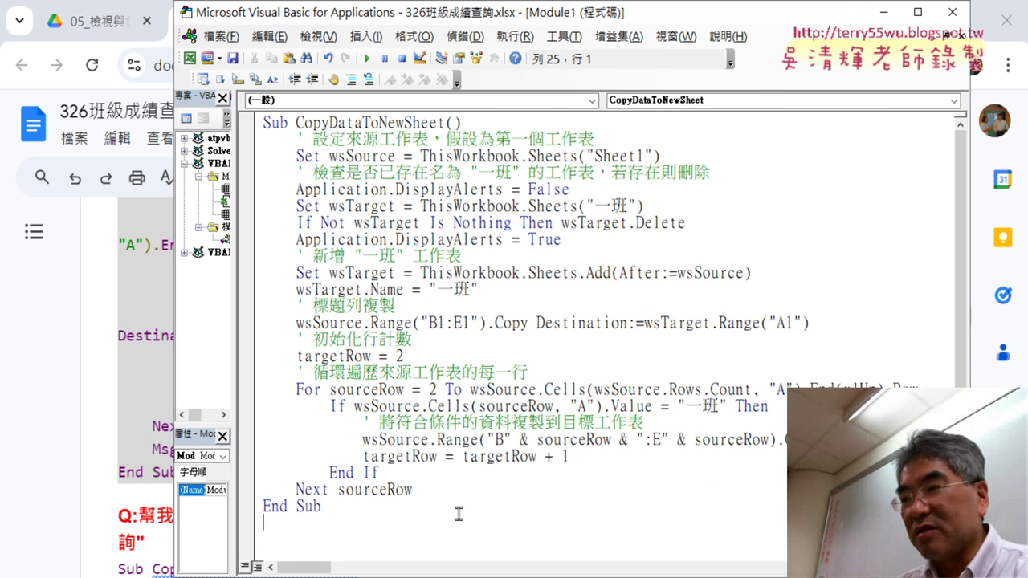
pyautogui.hotkey('ctrl', 'v')
pyautogui.scroll(1, 542, 474)
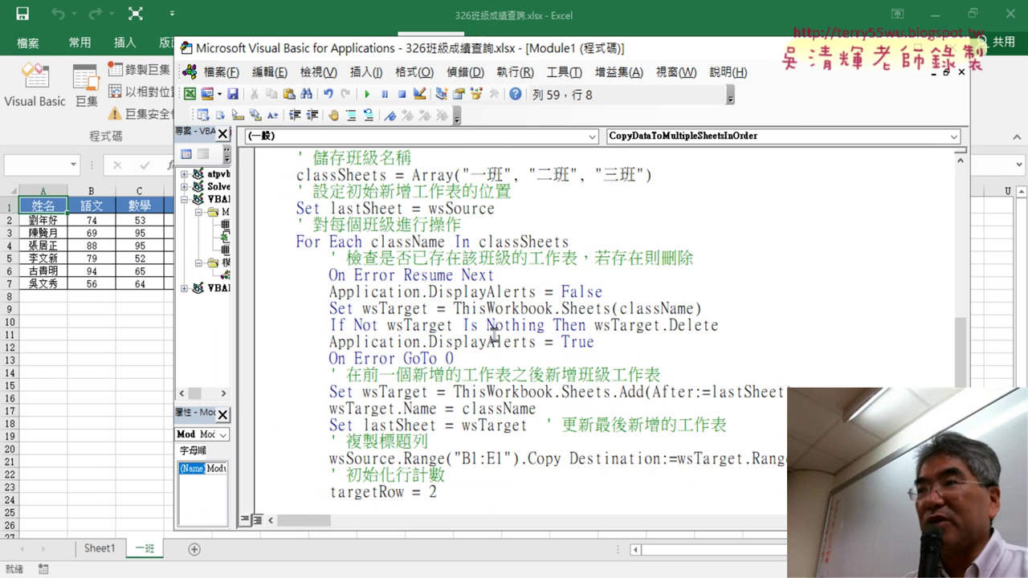
pyautogui.scroll(1, 493, 333)
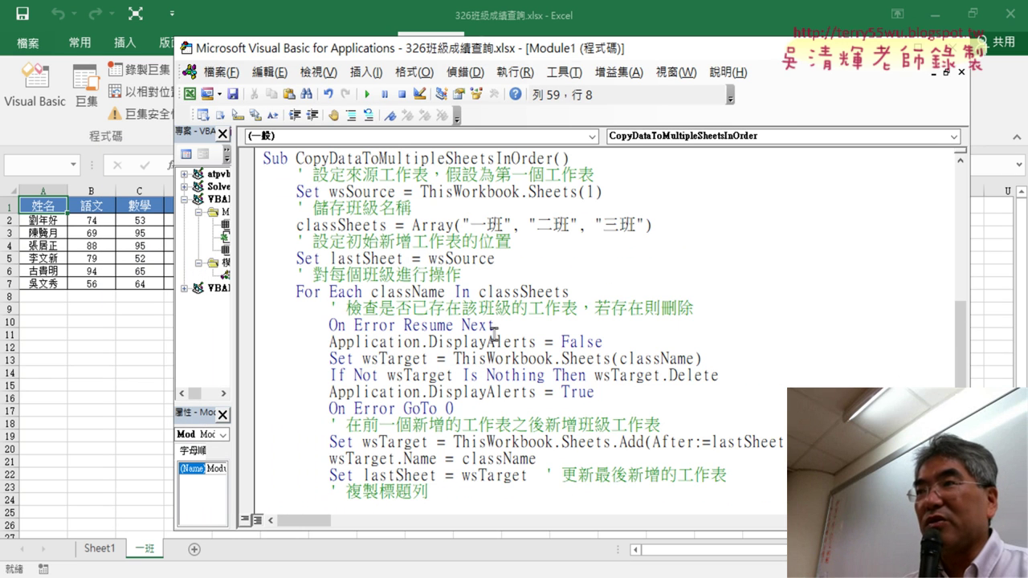
# Permanently delete the 一班 sheet from the workbook, then return to the Google Doc.
pyautogui.rightClick(147, 553)
pyautogui.click(207, 395)
pyautogui.click(486, 338)
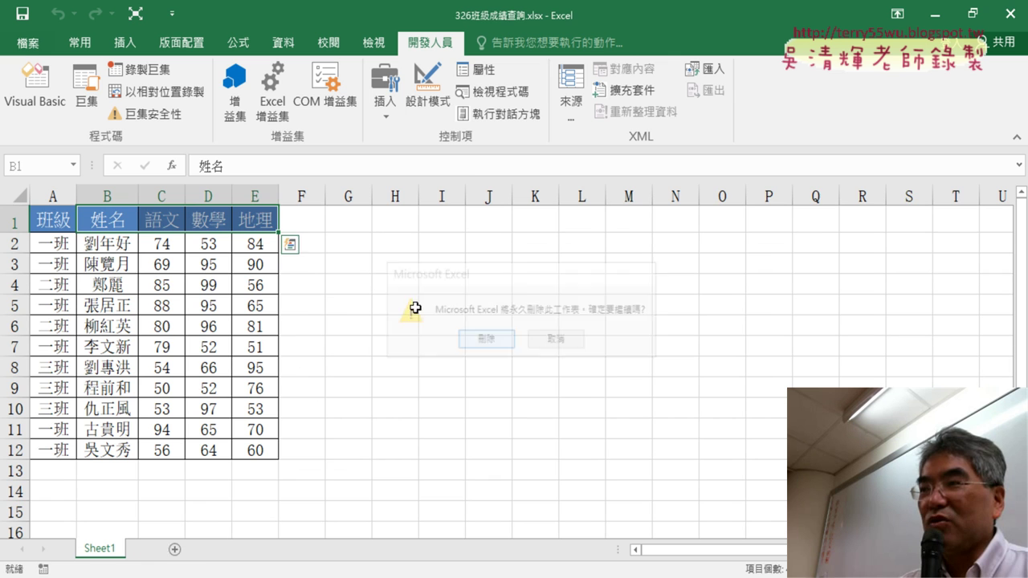
pyautogui.click(682, 577)
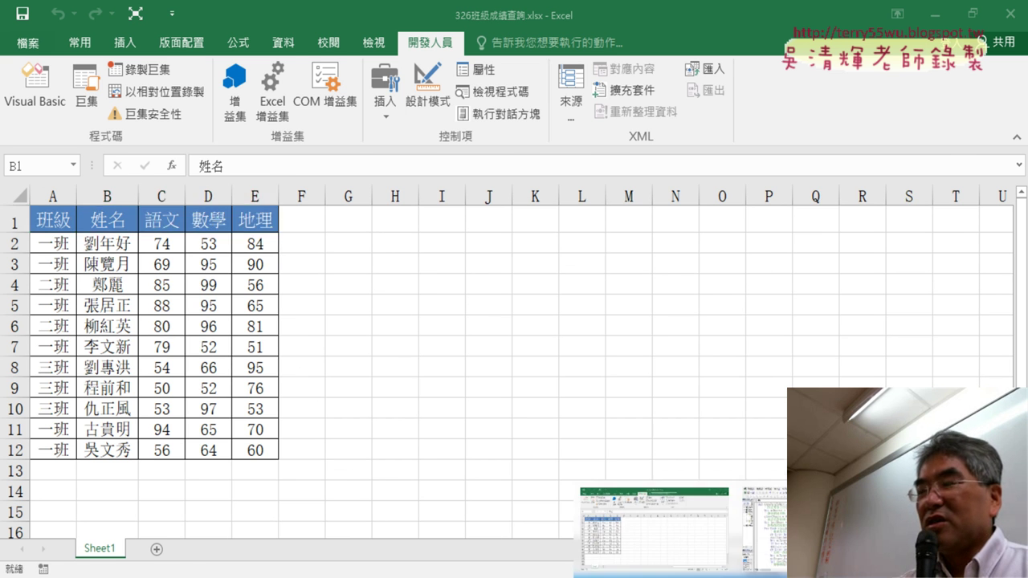
pyautogui.click(819, 526)
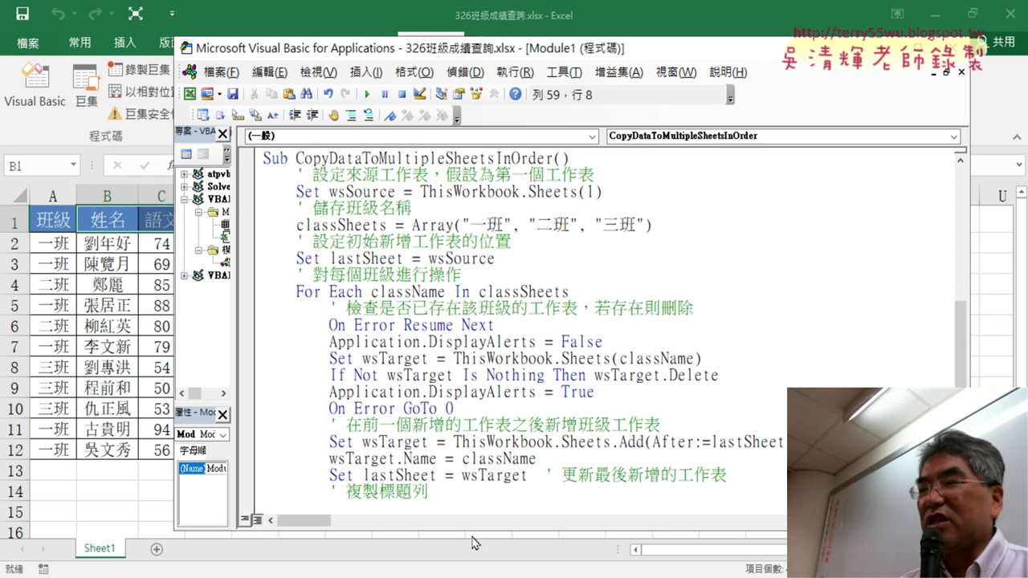
pyautogui.hotkey('alt', 'Tab')
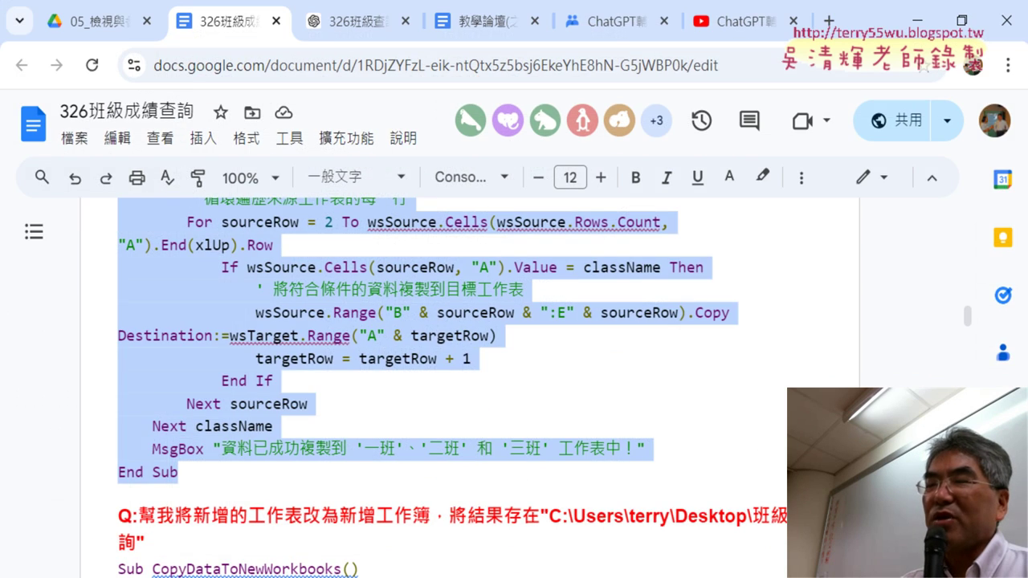
# Run CopyDataToMultipleSheetsInOrder and choose Debug when run-time error 1004 appears.
pyautogui.hotkey('alt', 'Tab')
pyautogui.click(435, 391)
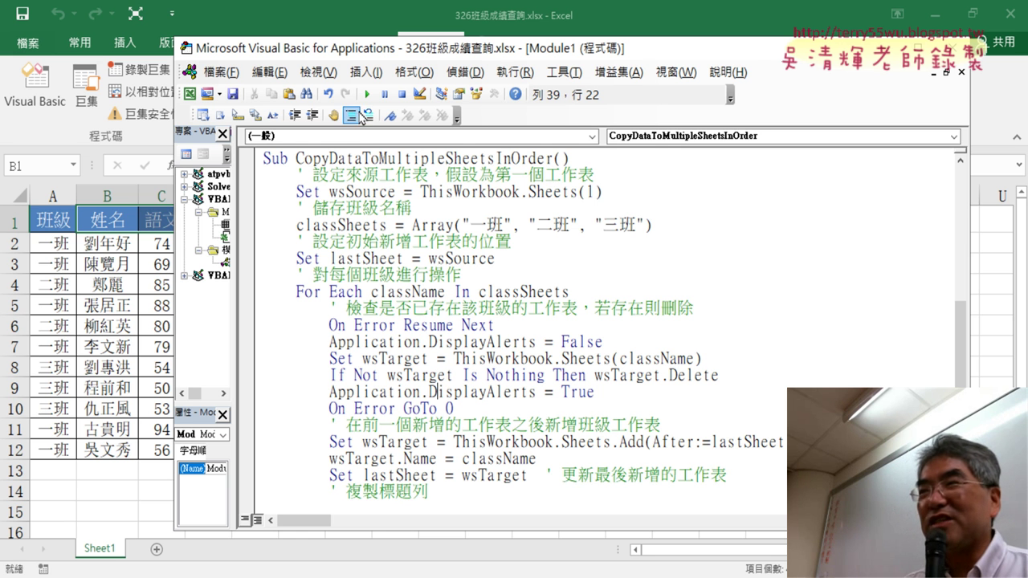
pyautogui.click(366, 95)
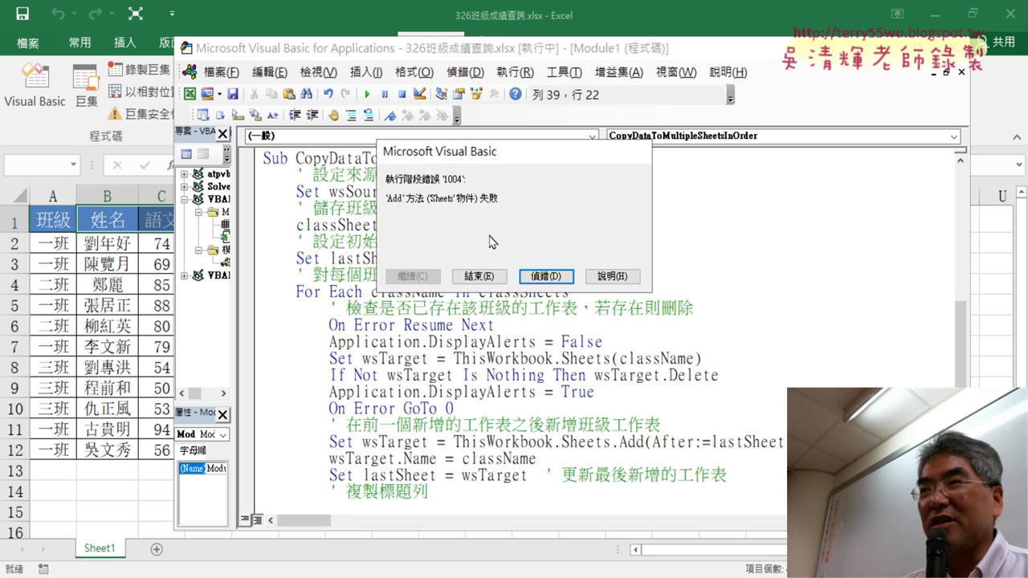
pyautogui.click(546, 275)
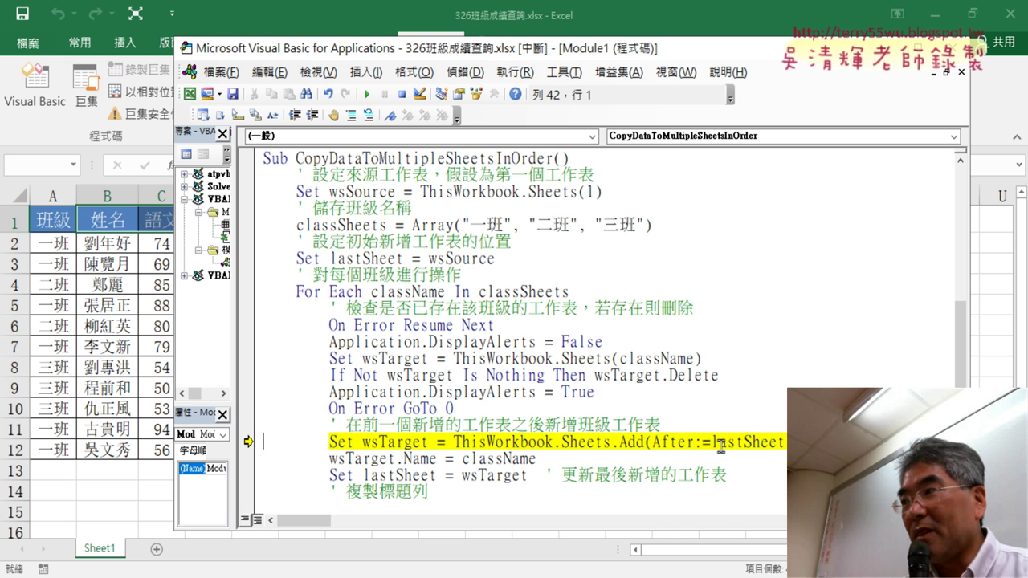
# Select lastSheet on the failing line and trace it to its Set lastSheet = wsSource assignment.
pyautogui.moveTo(712, 443); pyautogui.dragTo(784, 443)
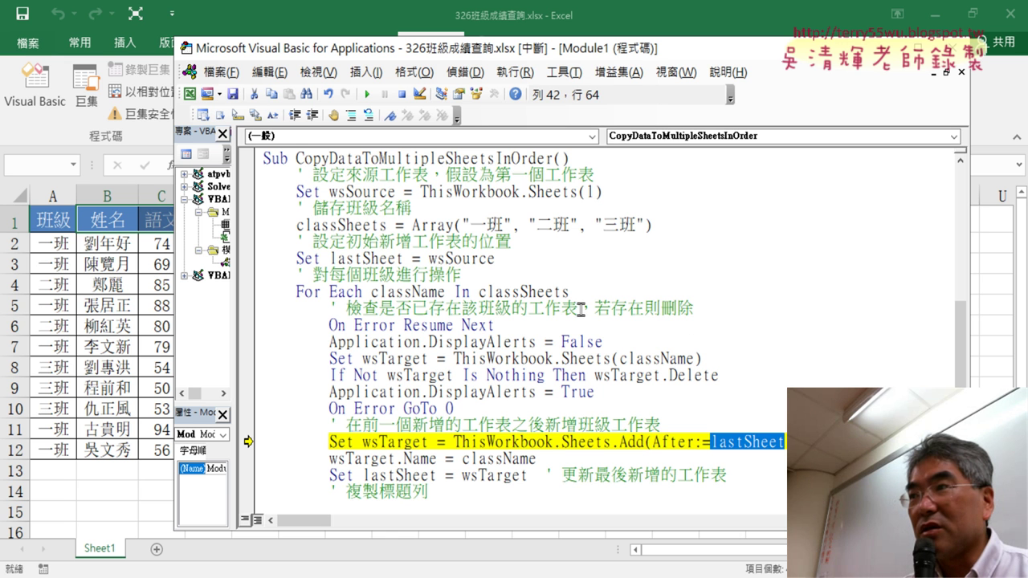
pyautogui.click(475, 258)
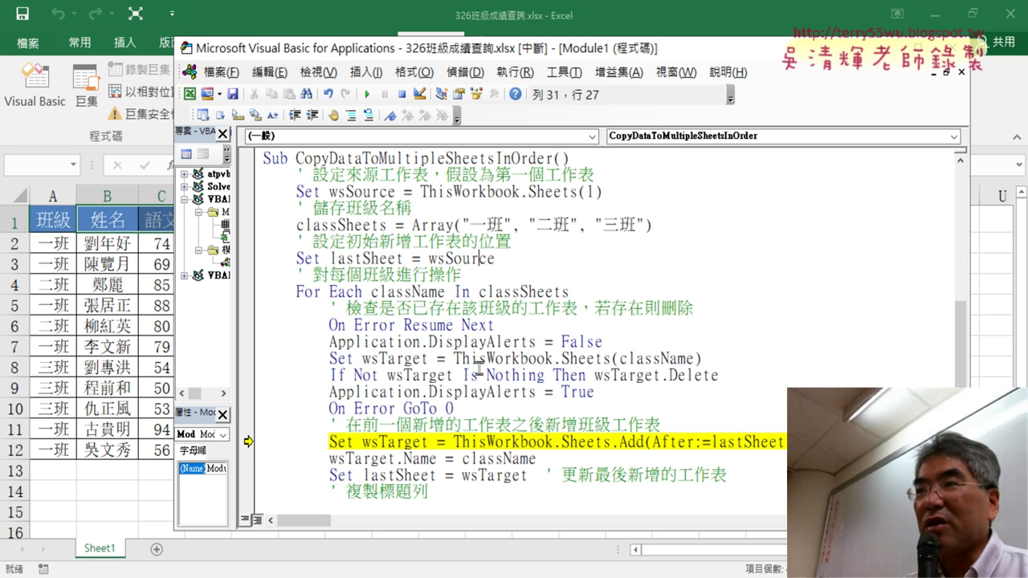
pyautogui.scroll(2, 470, 338)
pyautogui.scroll(3, 470, 338)
pyautogui.scroll(3, 470, 338)
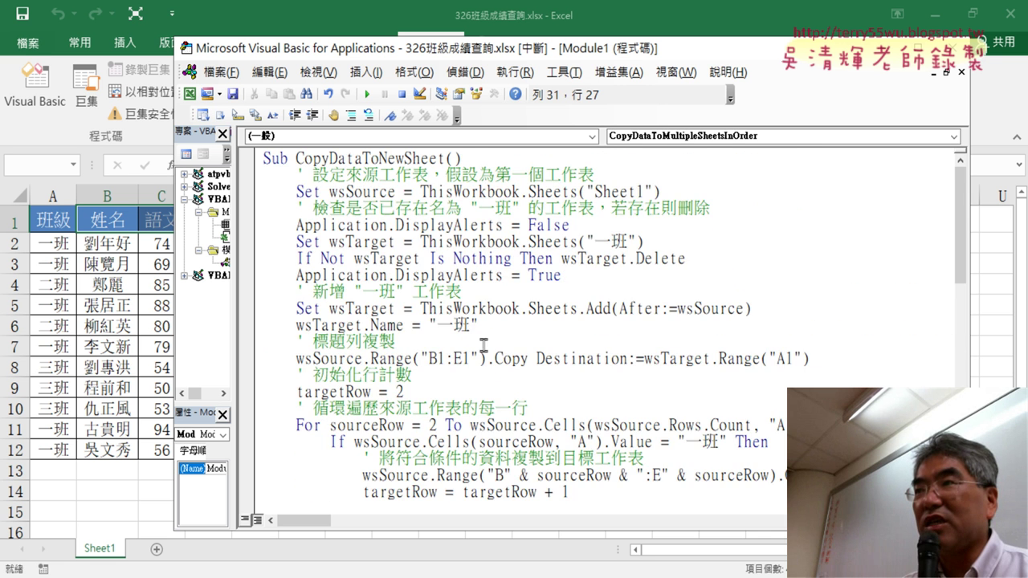
pyautogui.scroll(-4, 482, 349)
pyautogui.scroll(-2, 489, 364)
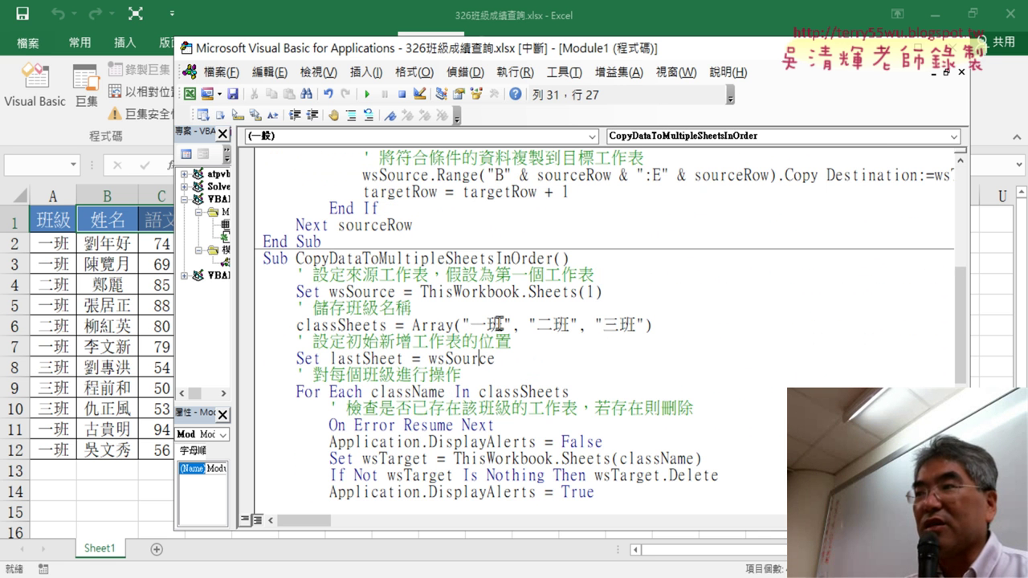